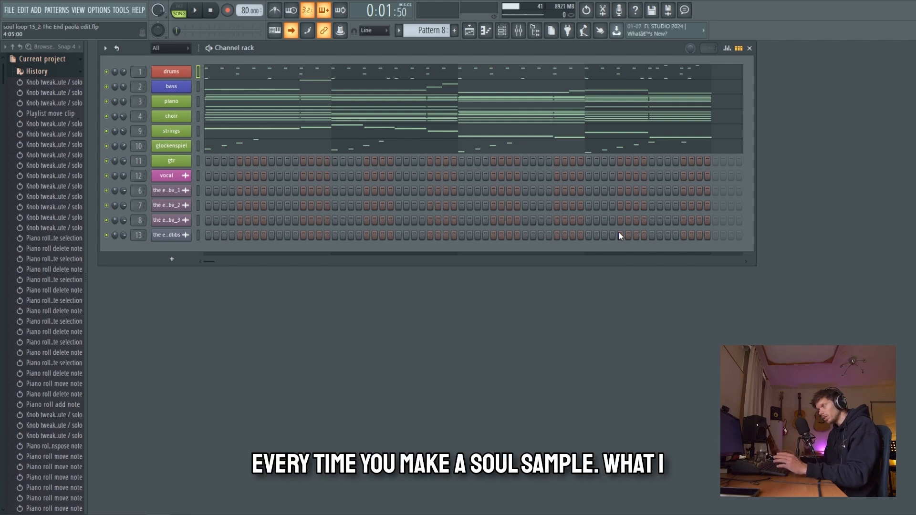
Open the piano clip from the playlist in the piano roll and bring its full four-bar chord progression into view.
click(470, 30)
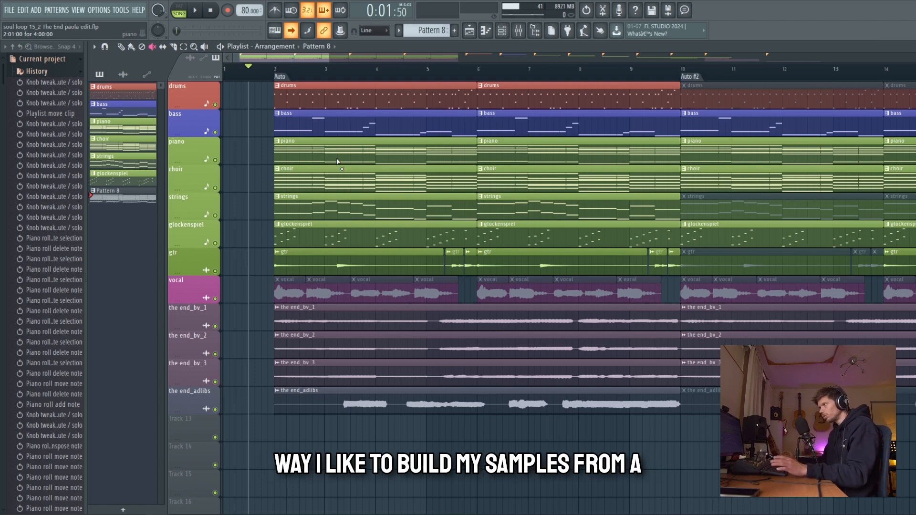
key(p)
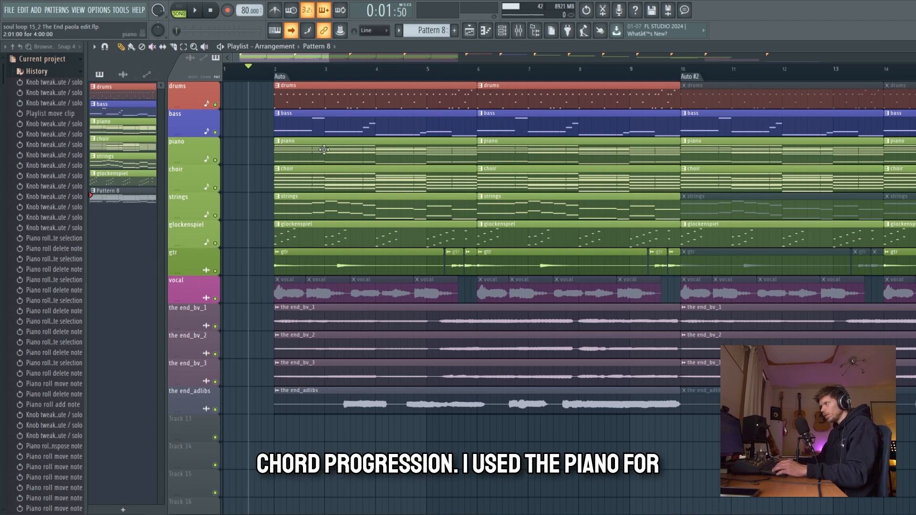
double_click(324, 150)
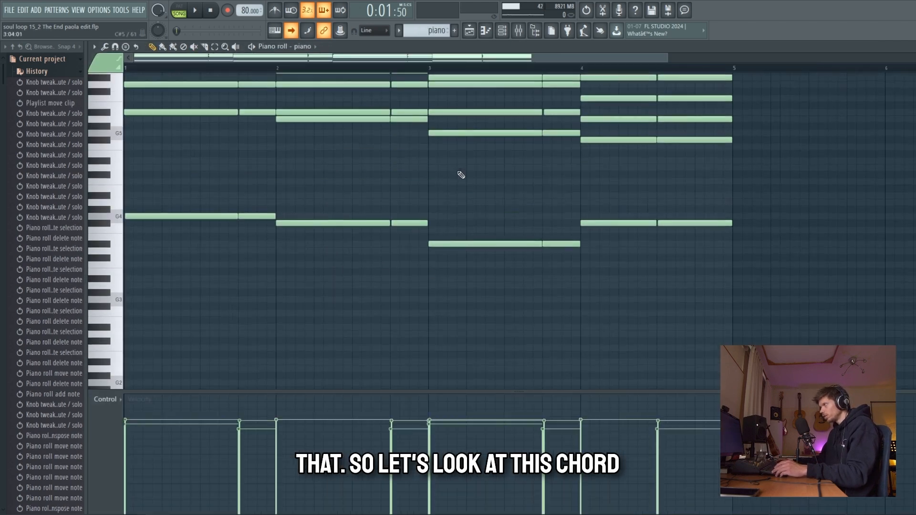
scroll(478, 177, up, 3)
scroll(552, 184, down, 2)
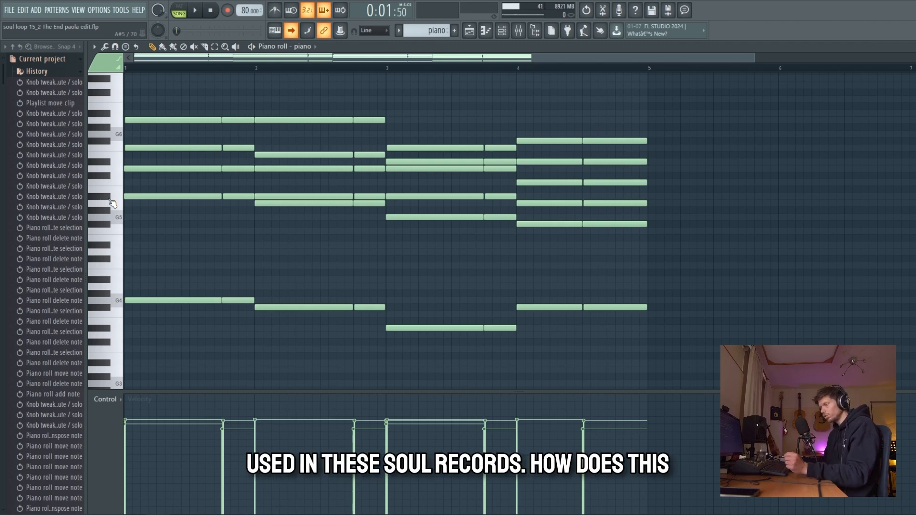
Switch playback to pattern mode and play the piano chord progression on its own.
key(l)
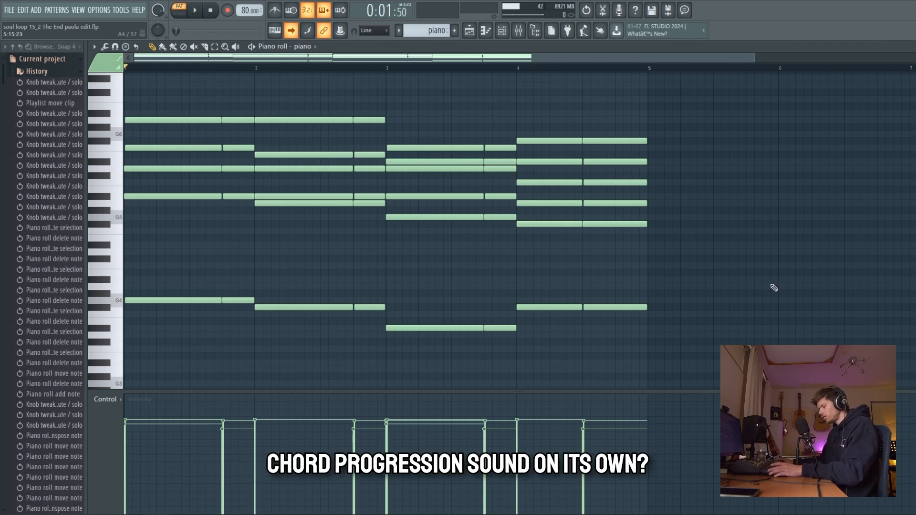
key(space)
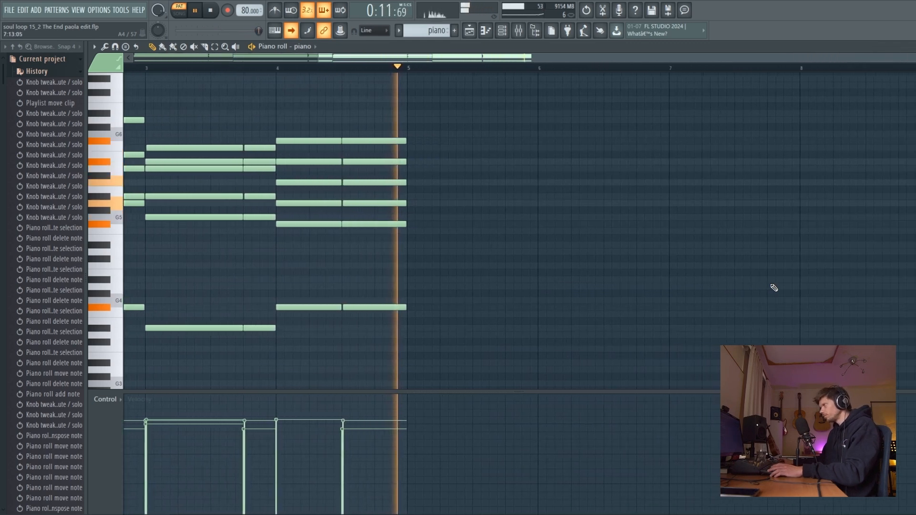
key(space)
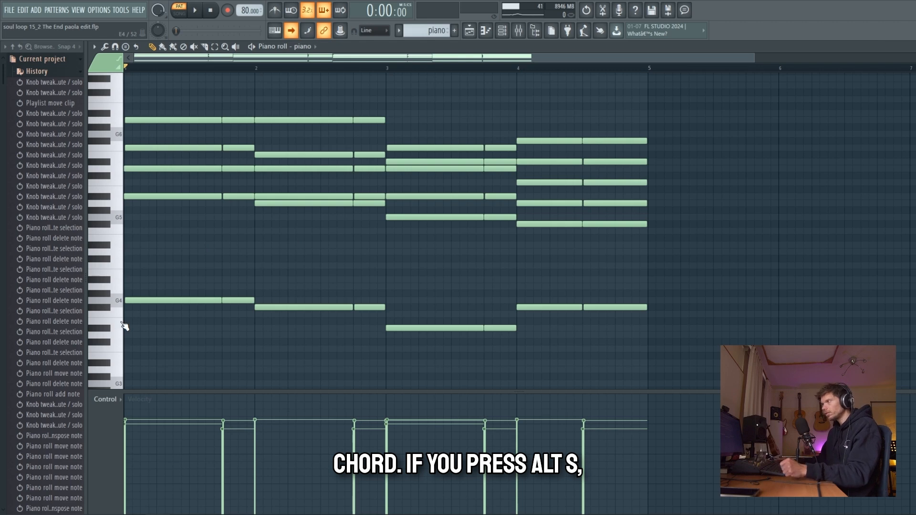
Preview the Strumizer on the piano chords, dismiss it, and examine the note start offsets at bars 3 and 1.
key(alt+s)
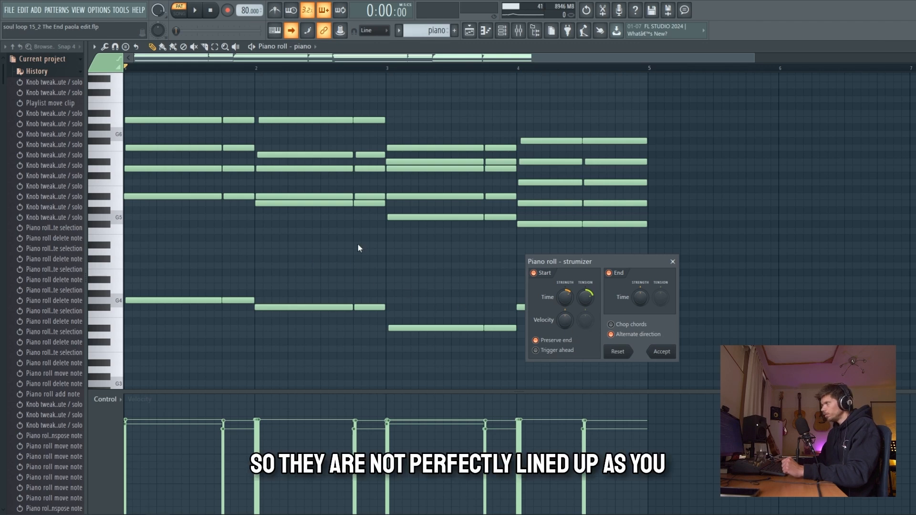
click(673, 262)
scroll(401, 234, up, 3)
scroll(411, 234, up, 3)
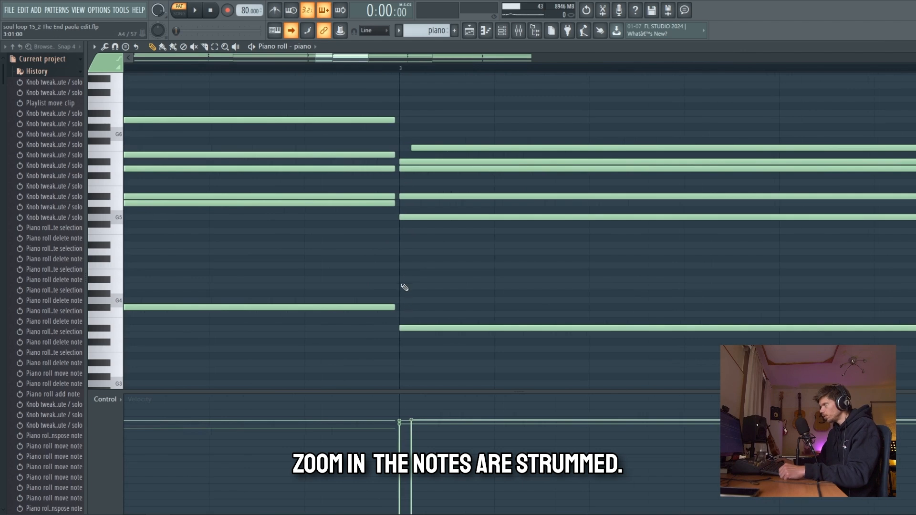
drag(330, 58, 165, 58)
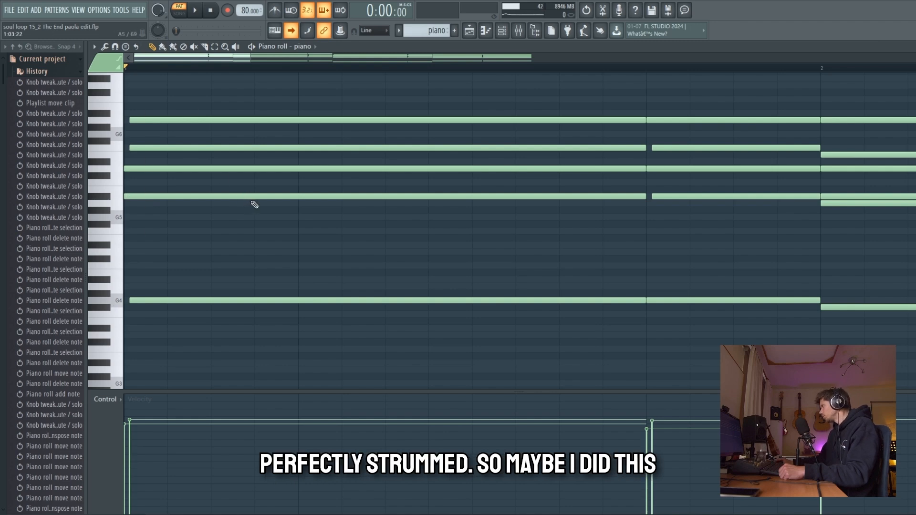
Set snapping to none and nudge the top note of the first piano chord slightly earlier.
click(375, 30)
click(371, 47)
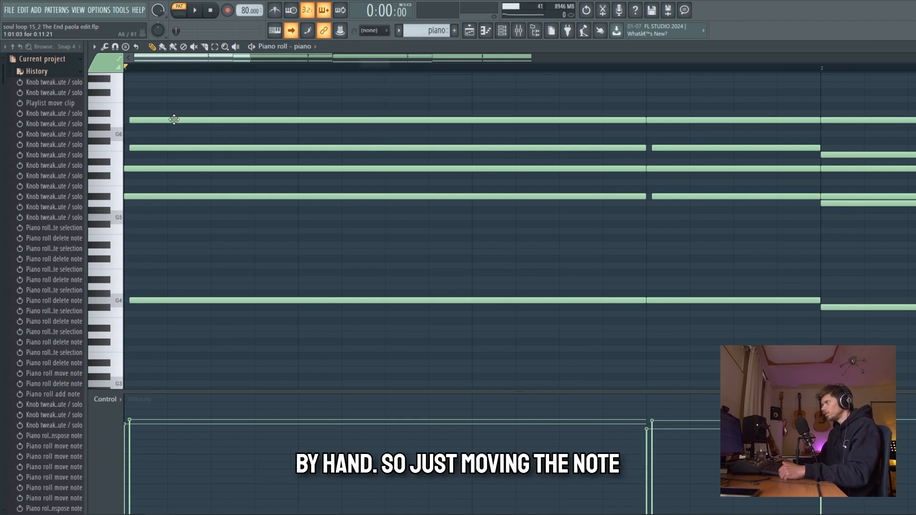
drag(162, 120, 159, 121)
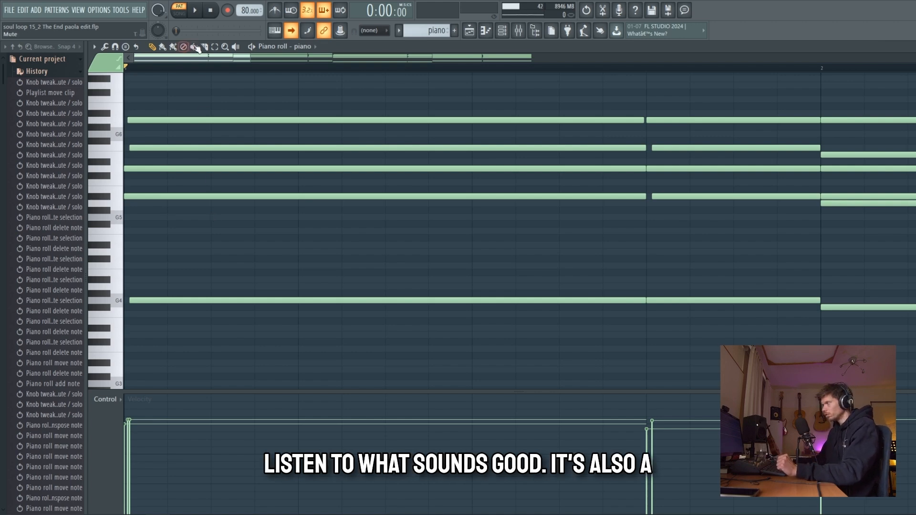
Set the global snap back to Line.
click(374, 31)
click(380, 29)
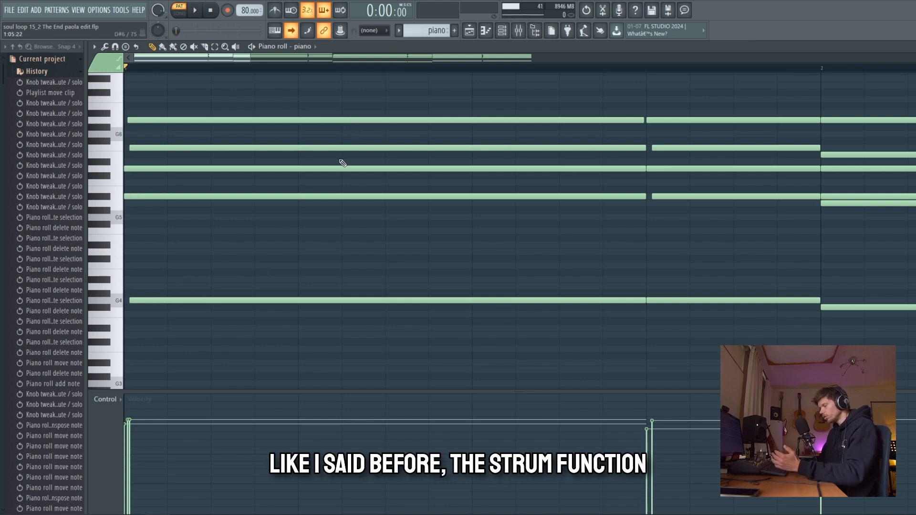
click(370, 30)
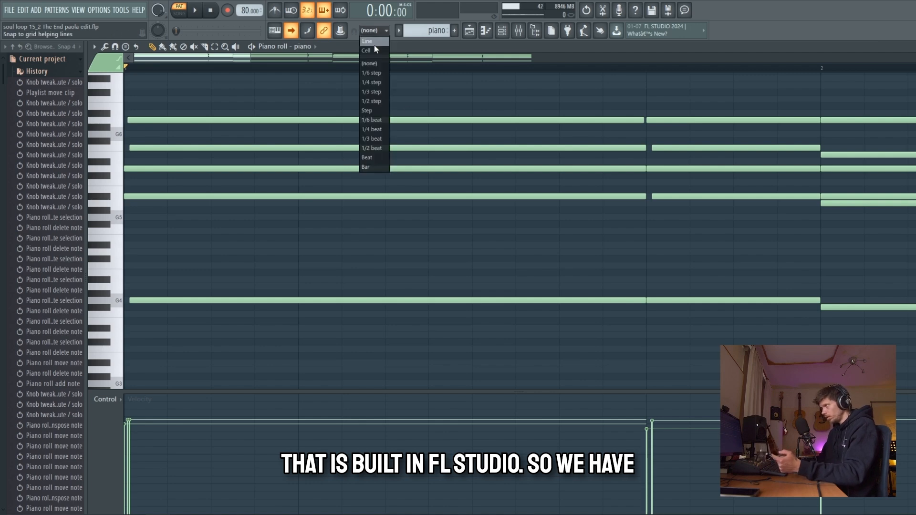
click(374, 43)
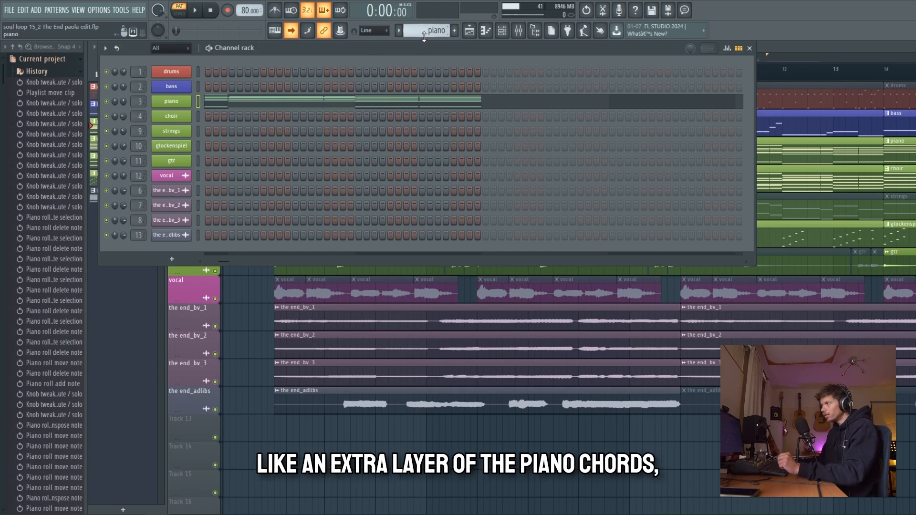
Open the choir pattern in the piano roll, show all four bars and play back its chords.
scroll(424, 36, down, 1)
click(309, 120)
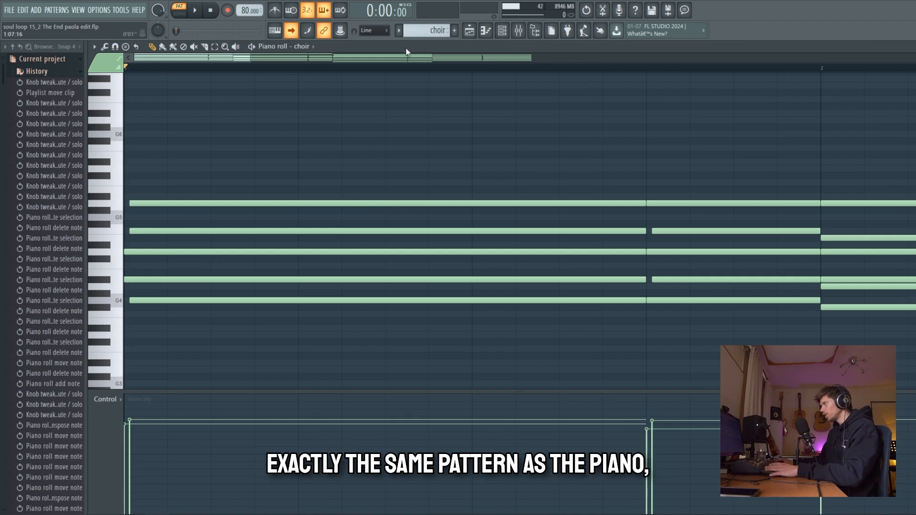
drag(248, 58, 657, 58)
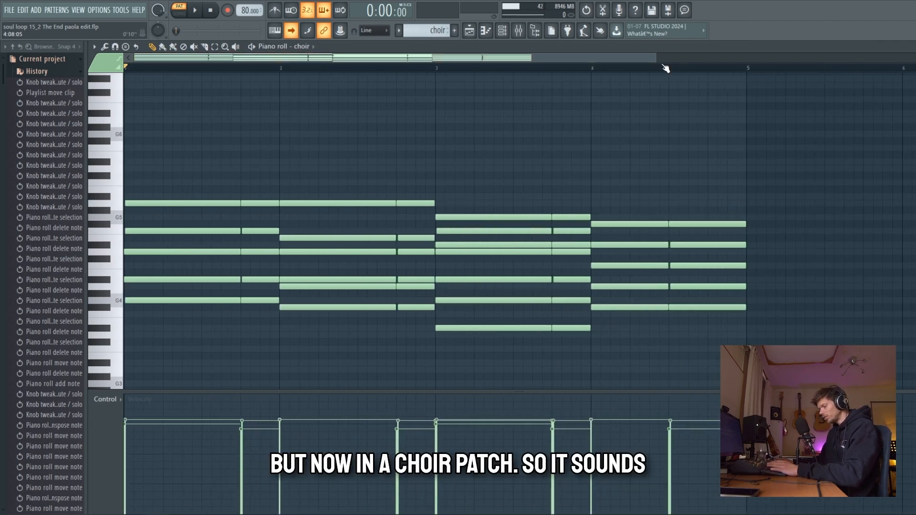
key(space)
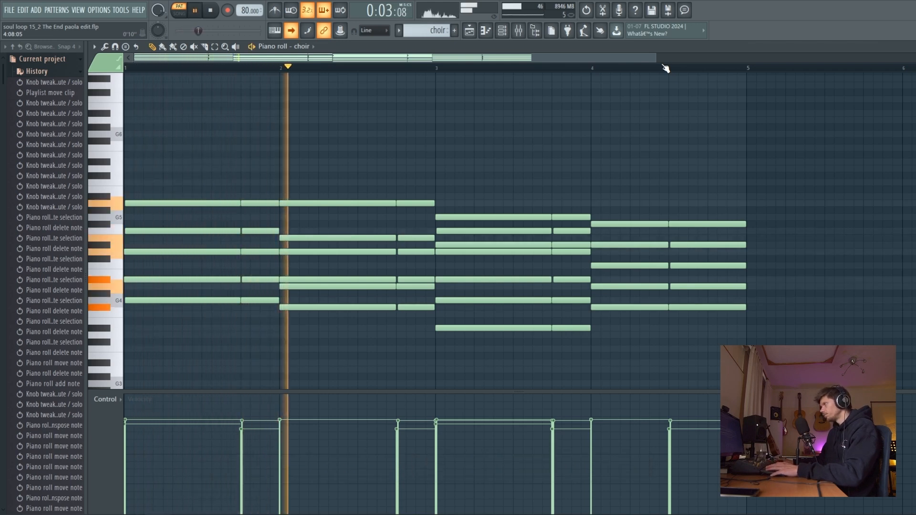
key(space)
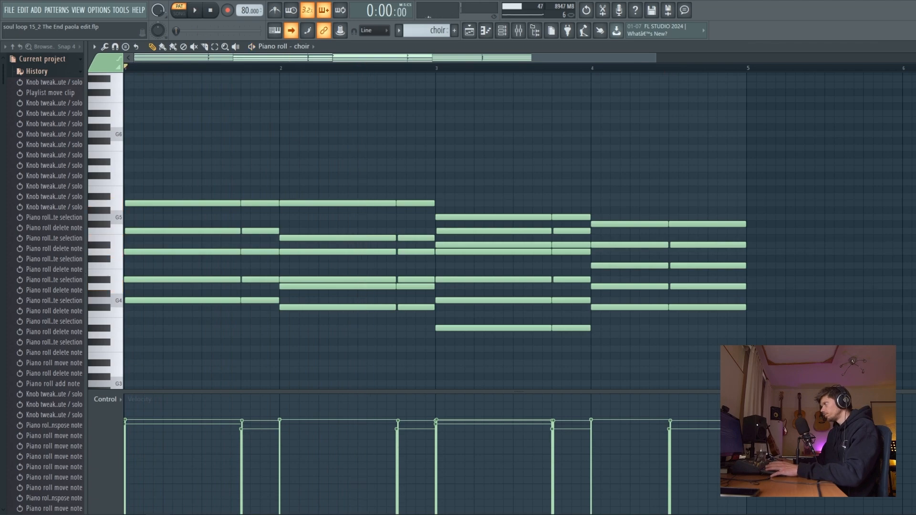
Switch to the strings pattern and view its notes in the piano roll briefly before closing it.
key(F7)
scroll(437, 32, down, 1)
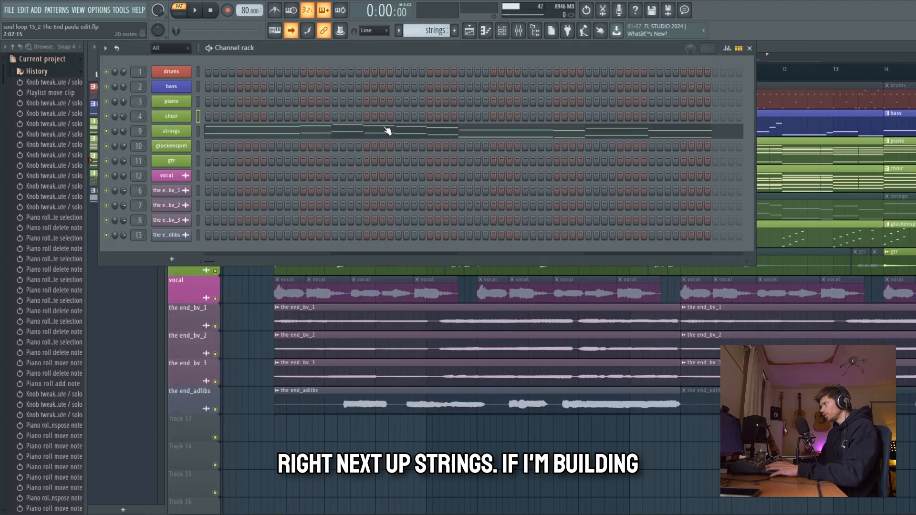
click(387, 130)
key(F7)
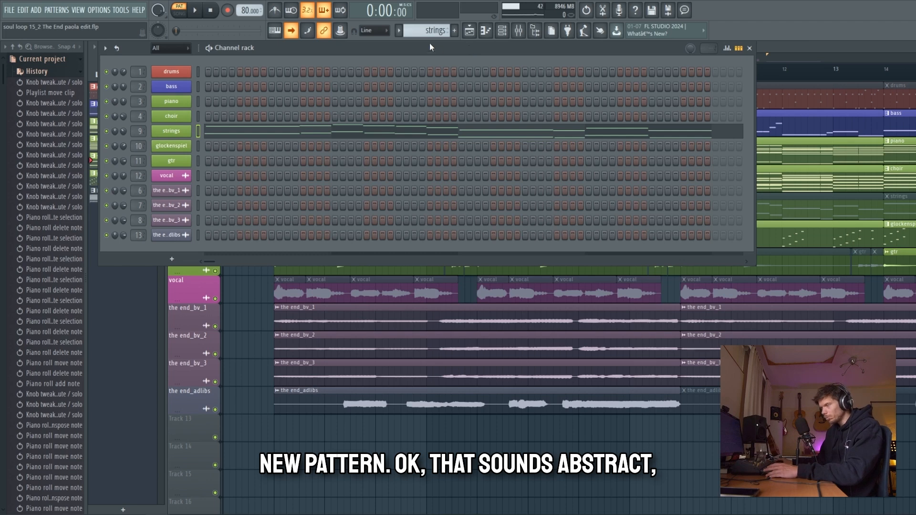
Open the strings channel of Pattern 8 in the piano roll and audition its melody notes against the ghost chords.
scroll(439, 26, down, 3)
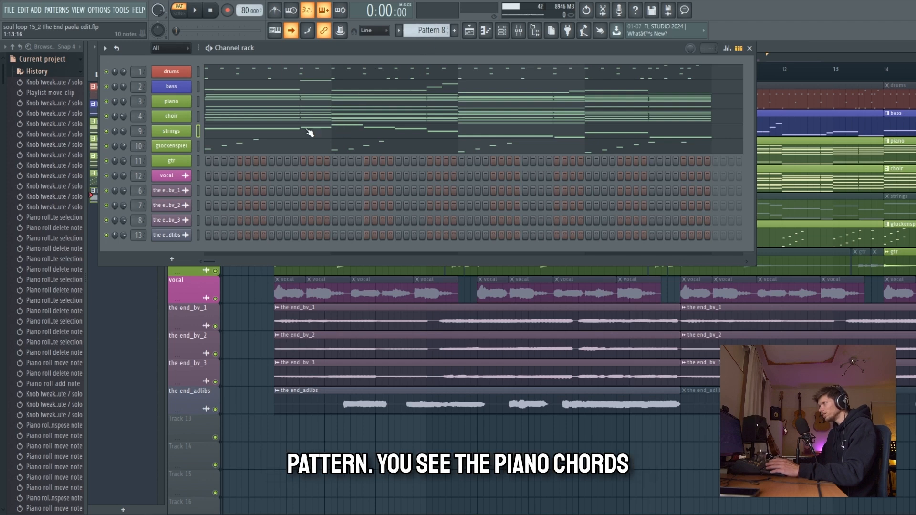
click(284, 134)
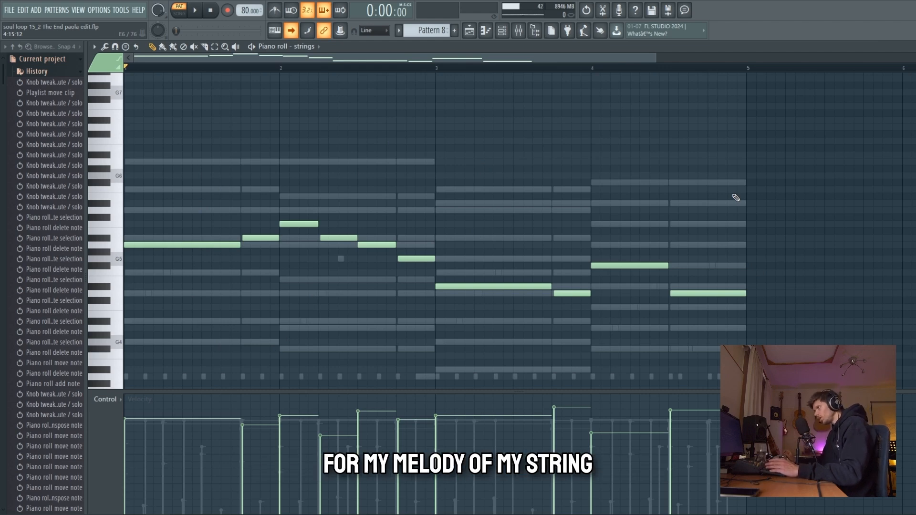
click(208, 250)
drag(208, 250, 247, 237)
drag(301, 224, 303, 224)
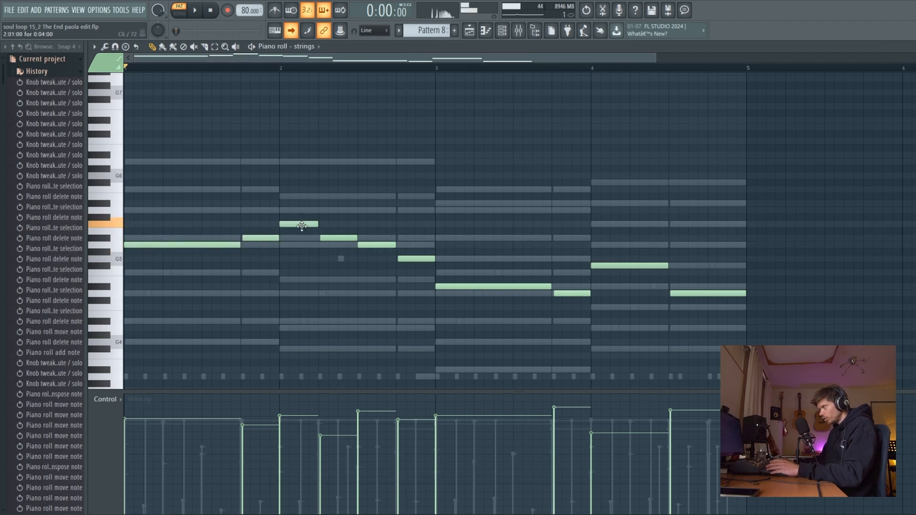
click(321, 239)
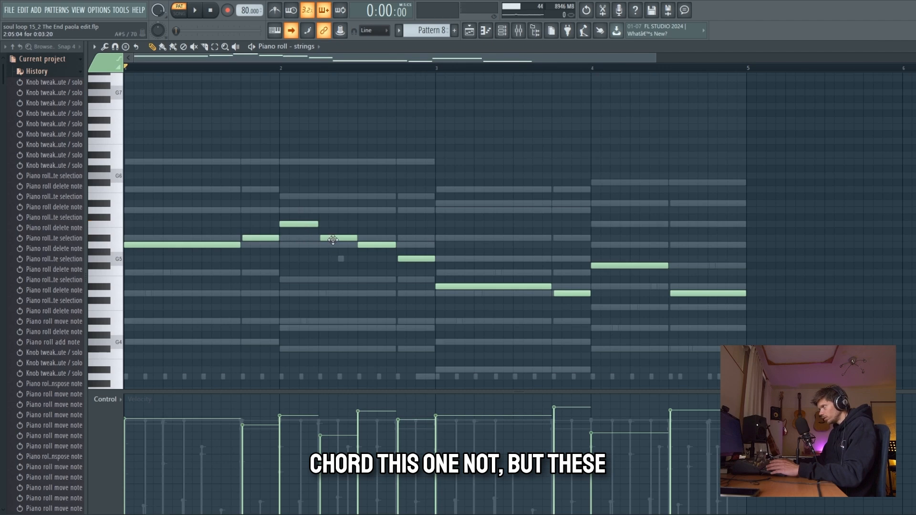
click(333, 239)
click(407, 259)
click(409, 260)
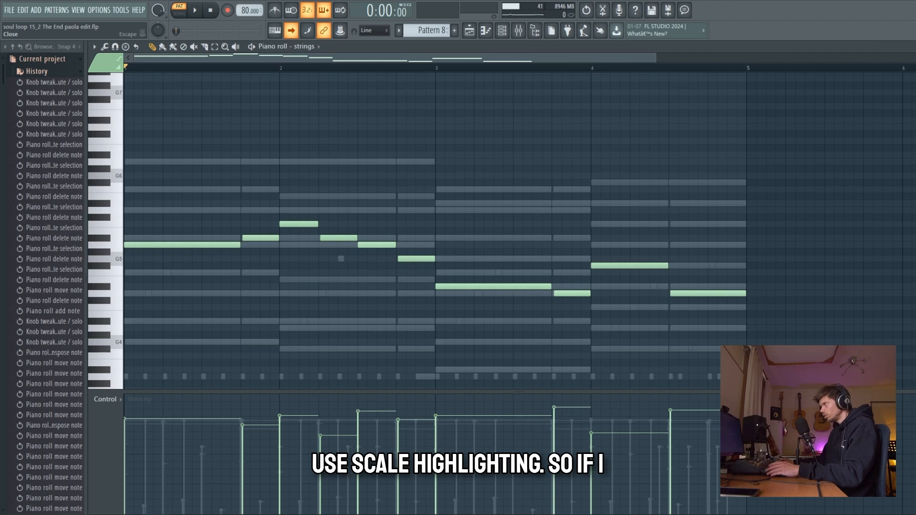
Leave Pattern 8 and open the octave-doubled melody of the separate strings pattern in the piano roll.
key(Escape)
scroll(429, 30, up, 1)
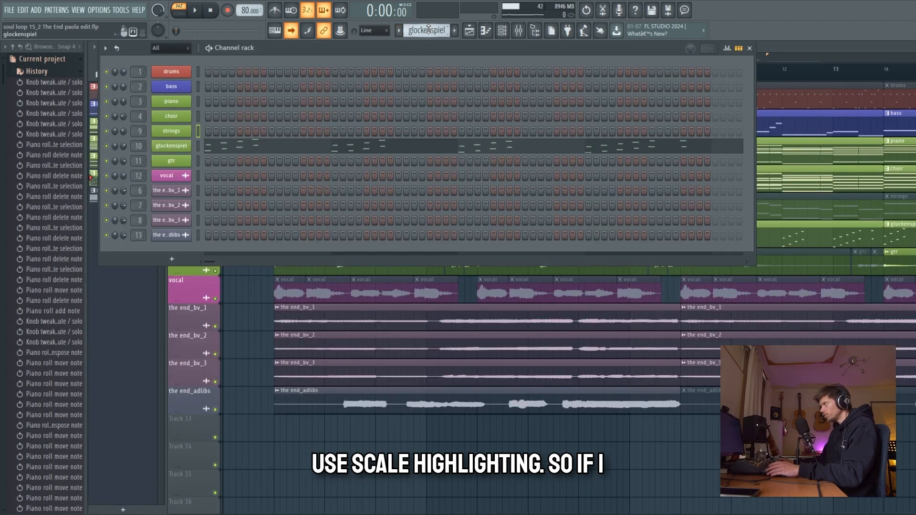
scroll(429, 30, up, 1)
click(295, 135)
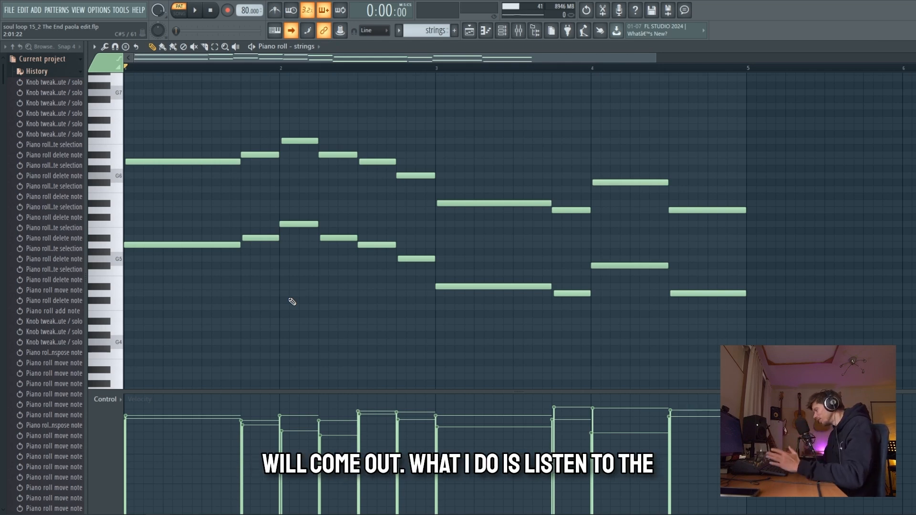
Solo the piano track in the playlist, play the song from just before bar 2, and turn on the metronome.
key(F5)
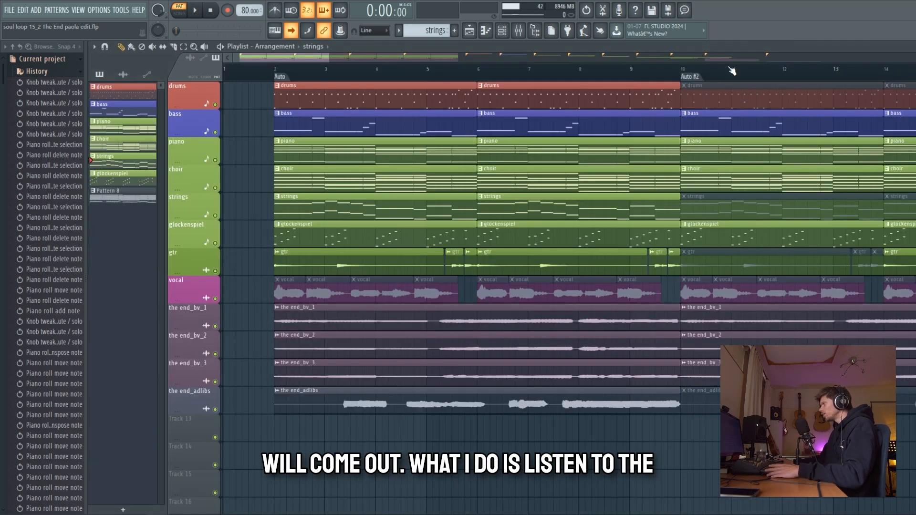
right_click(215, 161)
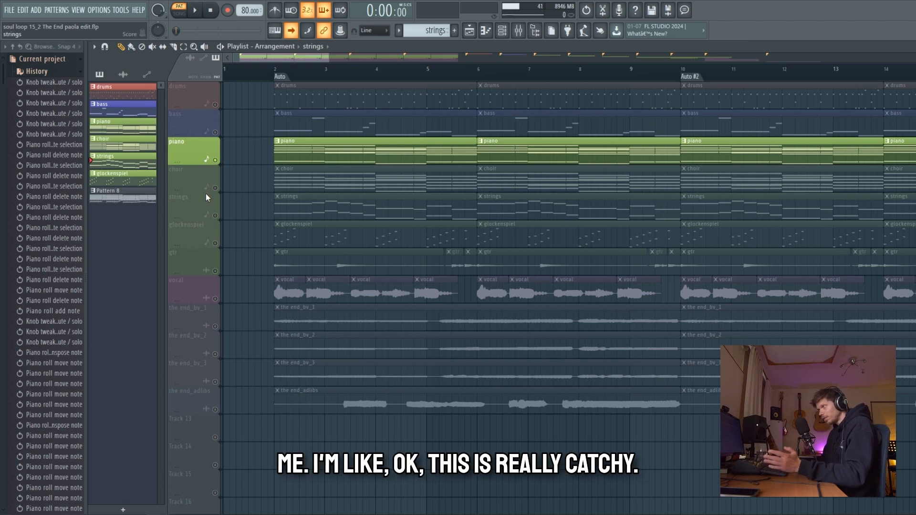
click(277, 70)
key(space)
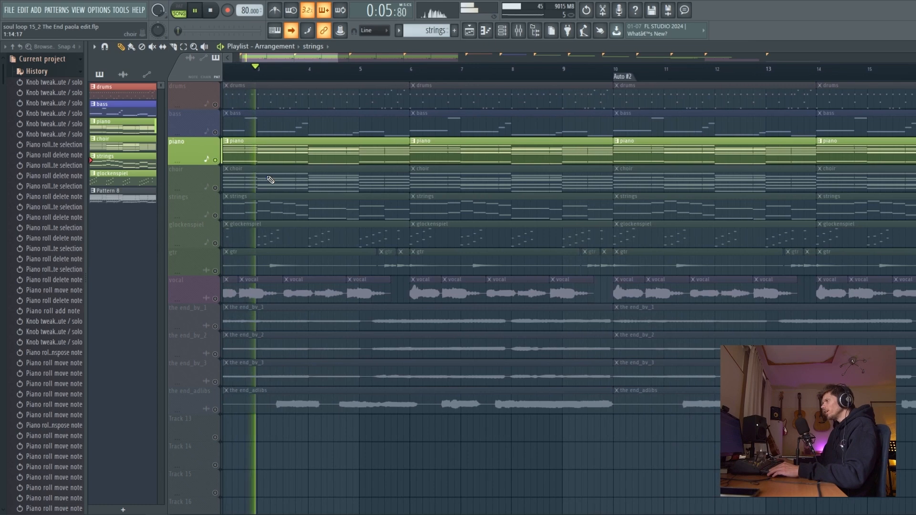
click(276, 10)
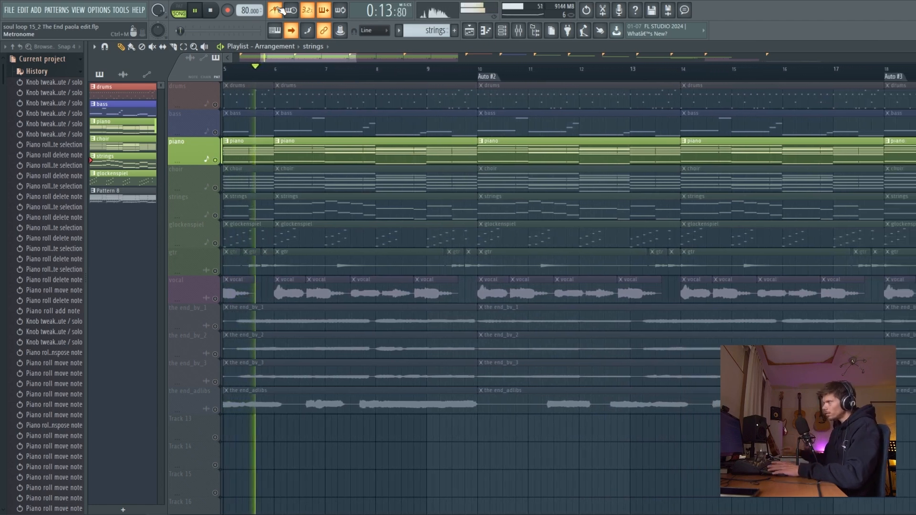
key(space)
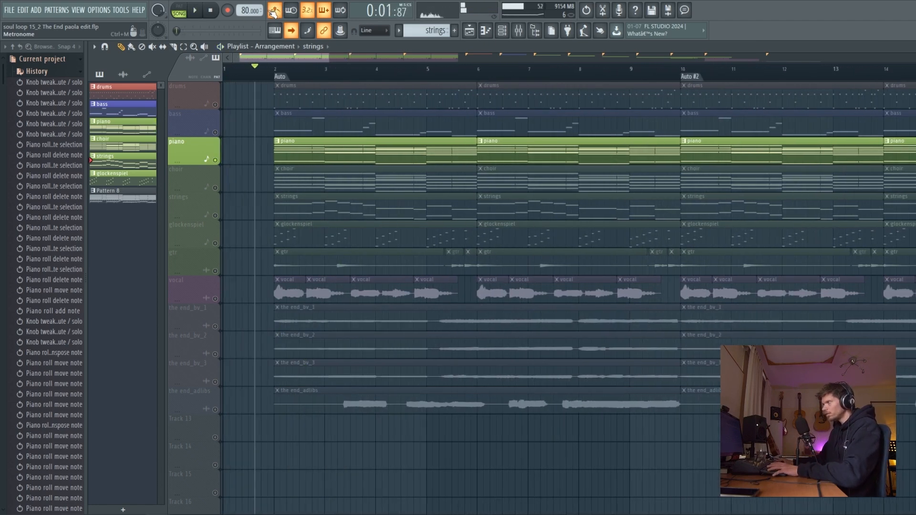
Unmute the strings track alongside the piano and play the song twice from just before bar 2.
click(217, 218)
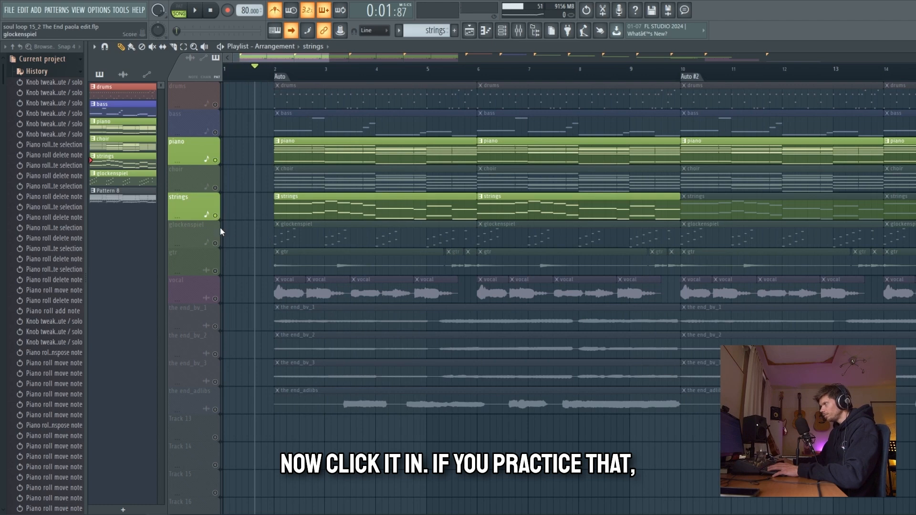
click(268, 72)
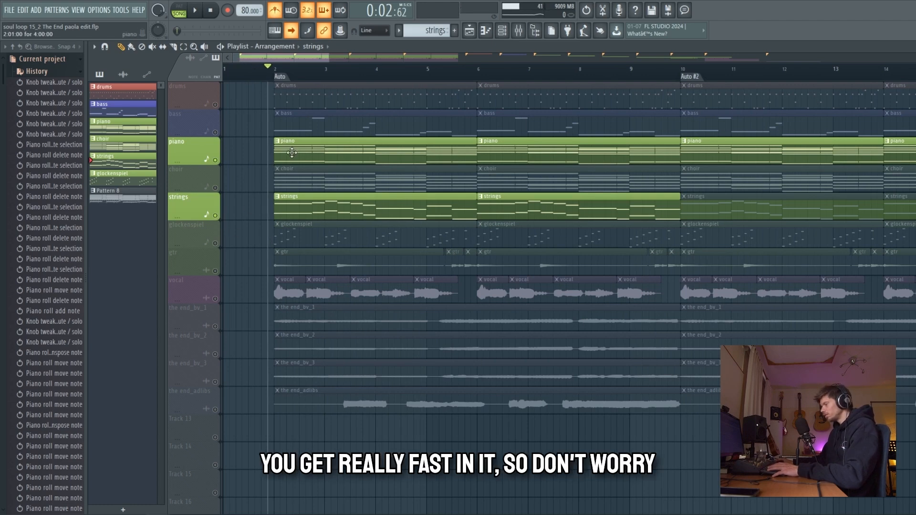
key(space)
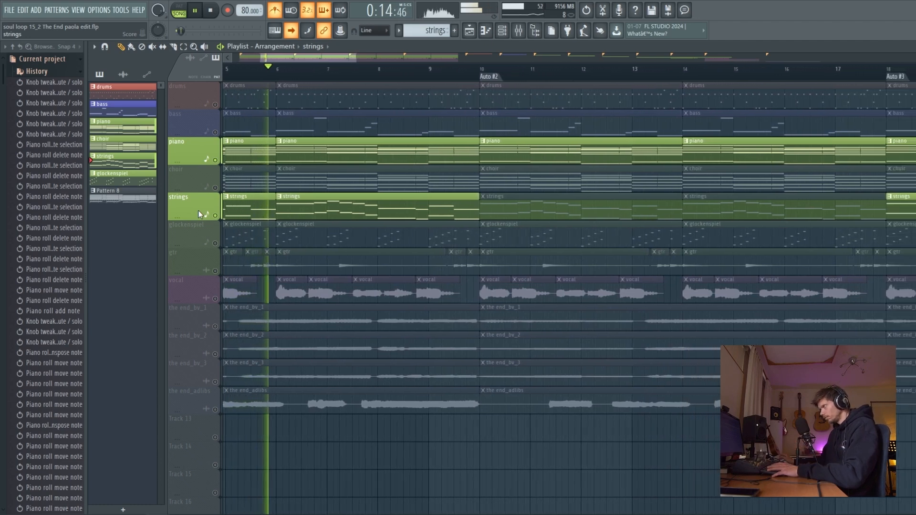
key(space)
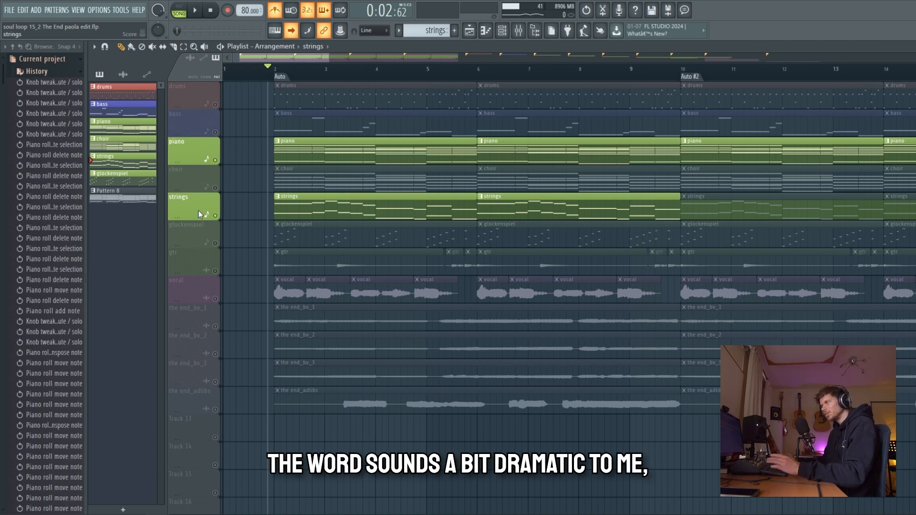
key(space)
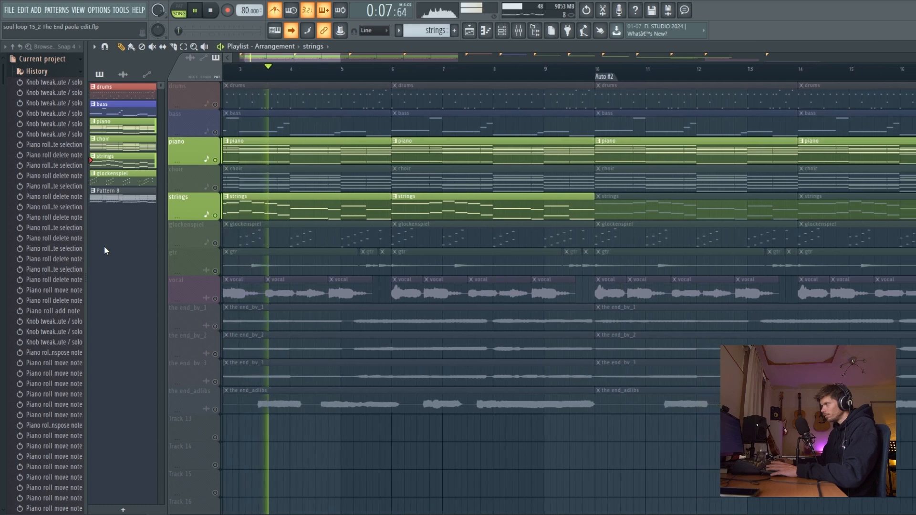
key(space)
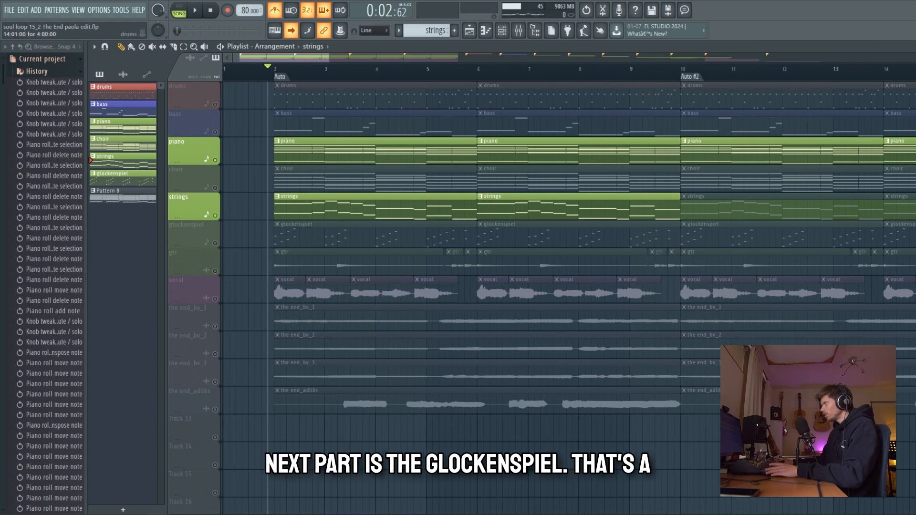
Leave the playlist, switch to Pattern 8 and open its glockenspiel channel in the piano roll against the ghost notes.
key(F5)
scroll(425, 32, up, 2)
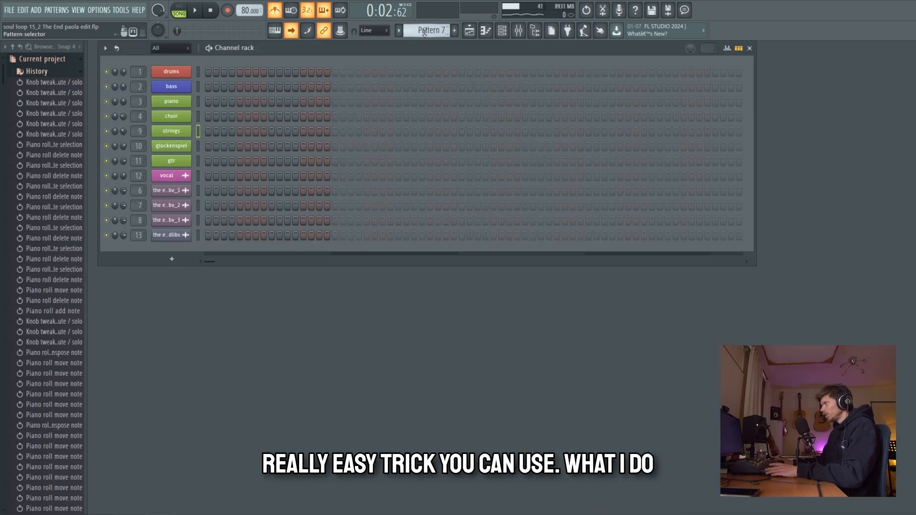
scroll(424, 32, up, 1)
click(313, 149)
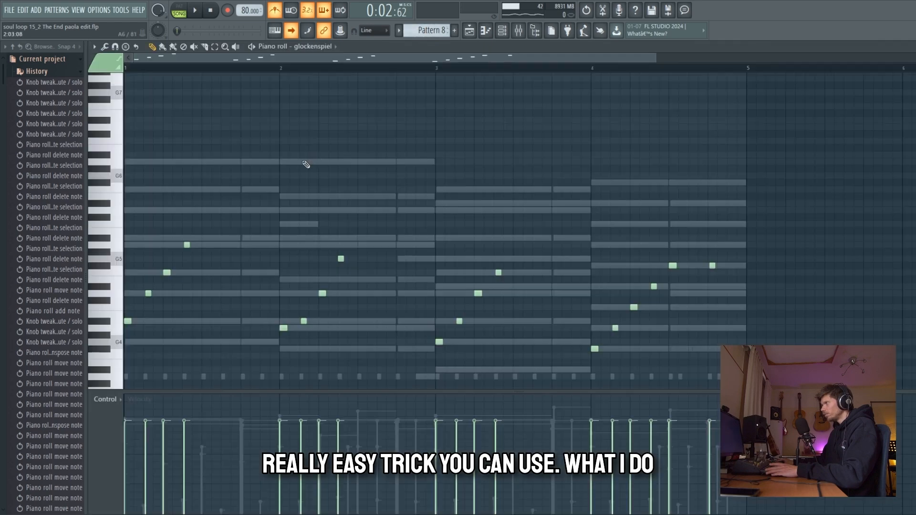
scroll(286, 214, down, 2)
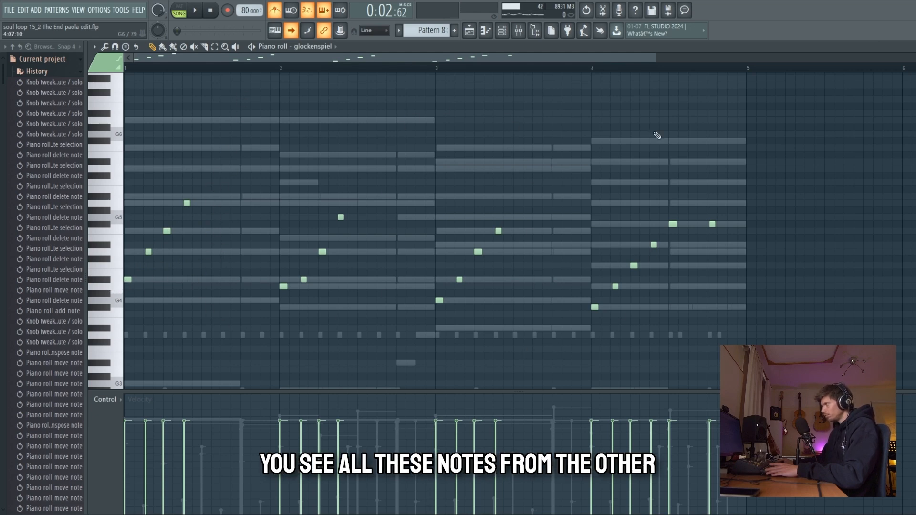
Audition the glockenspiel's arpeggio pitches and check the rhythmic variation with the extra note in bar 4.
click(110, 282)
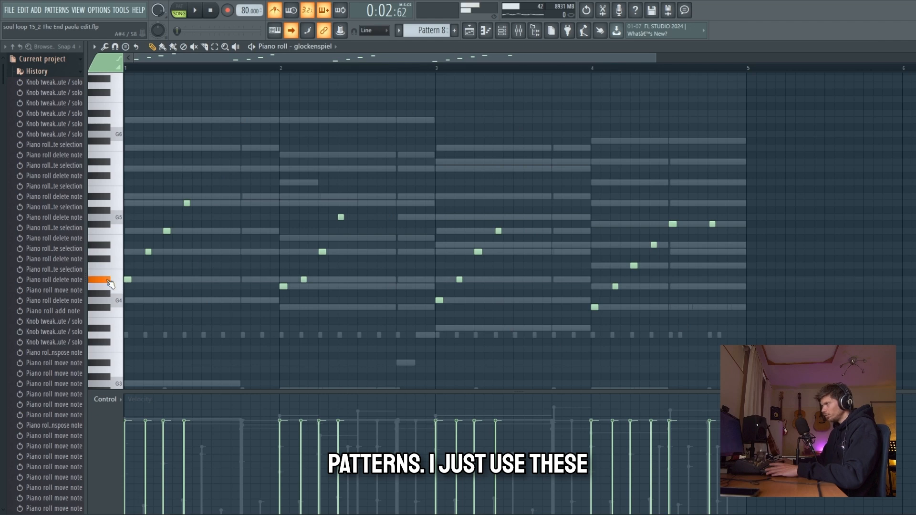
click(120, 251)
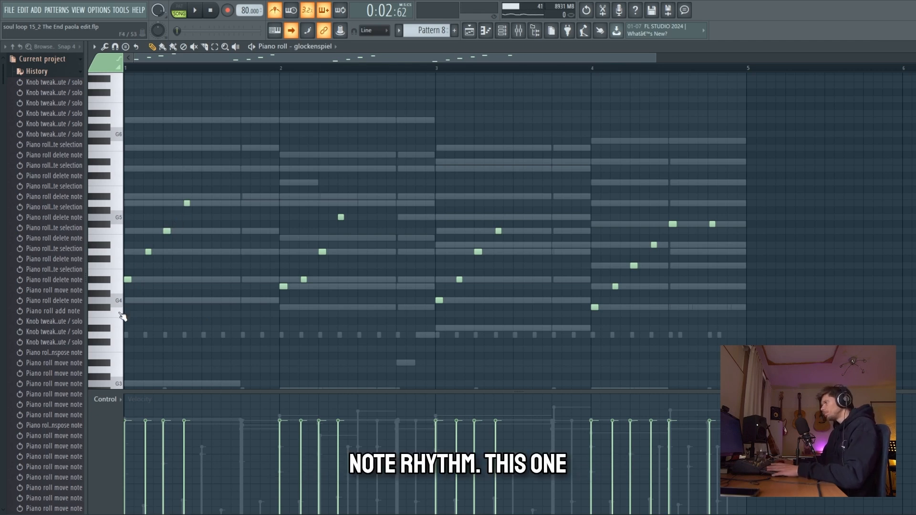
click(340, 217)
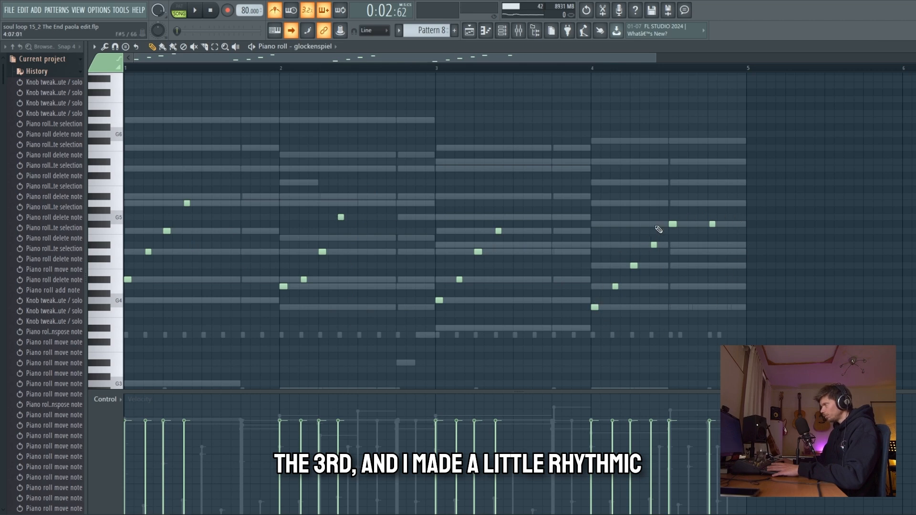
click(711, 225)
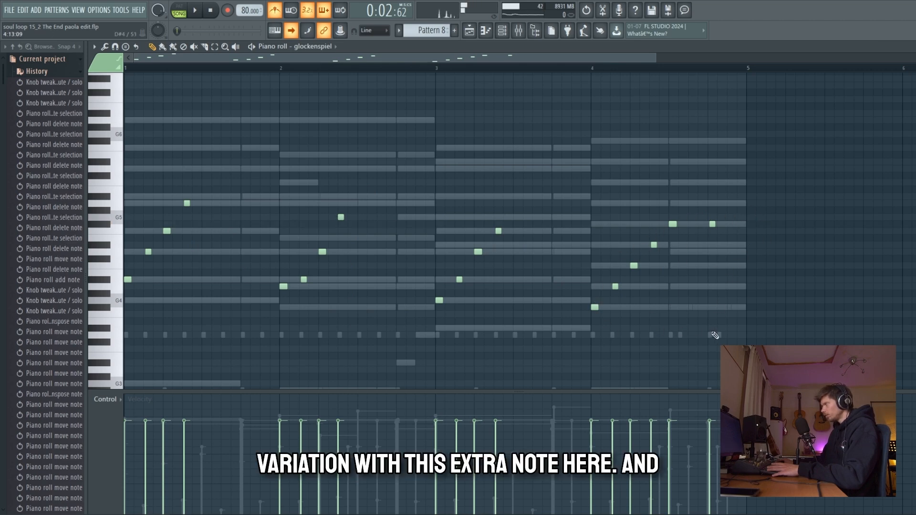
Select all the glockenspiel notes in Pattern 8, paste a copy of them and shift the copy.
drag(749, 317, 104, 171)
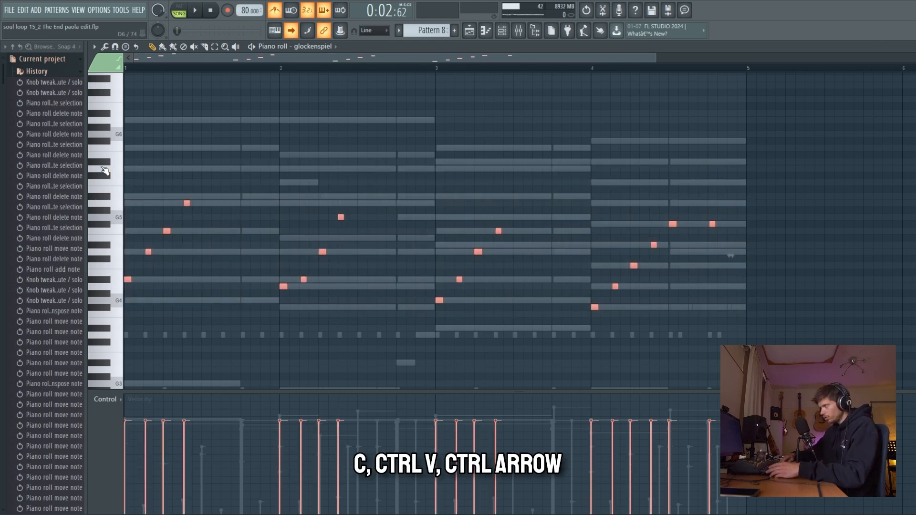
key(ctrl+v)
key(ctrl+Right)
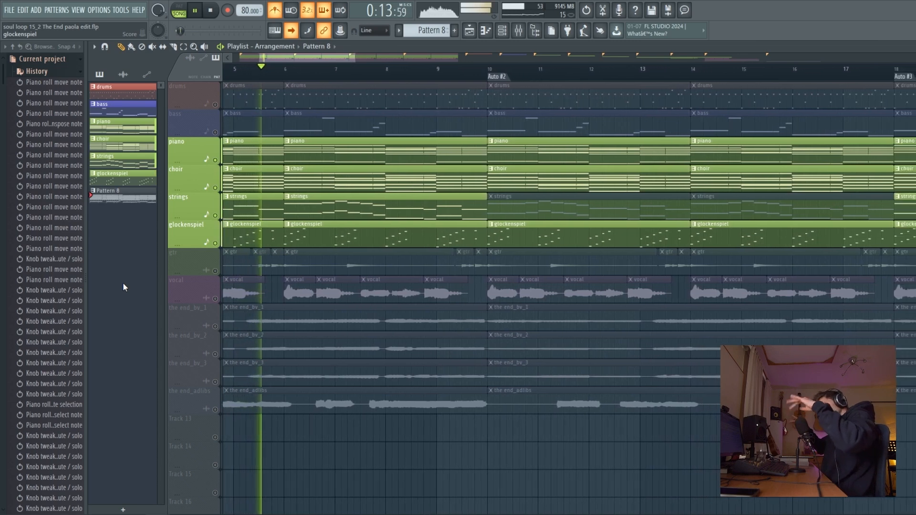
Stop the playback, unmute the bass track in the playlist and open the bass pattern in the piano roll.
key(space)
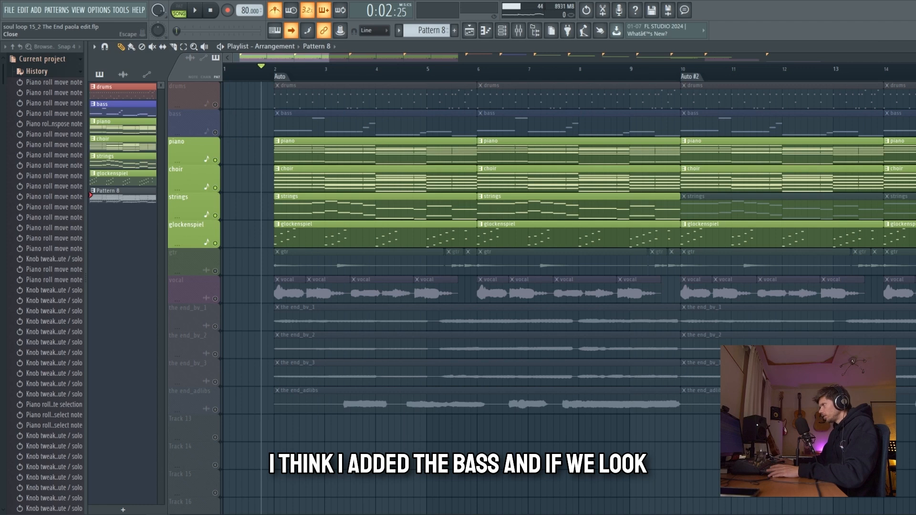
click(216, 134)
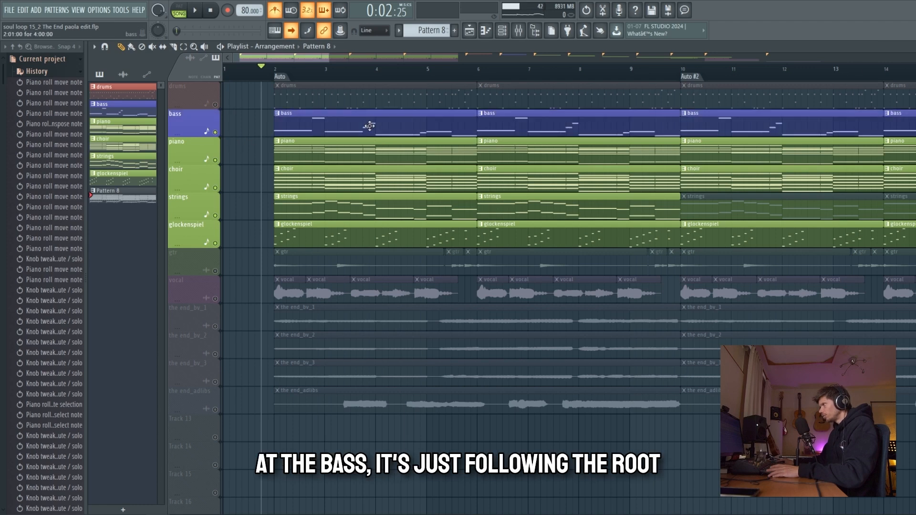
double_click(364, 130)
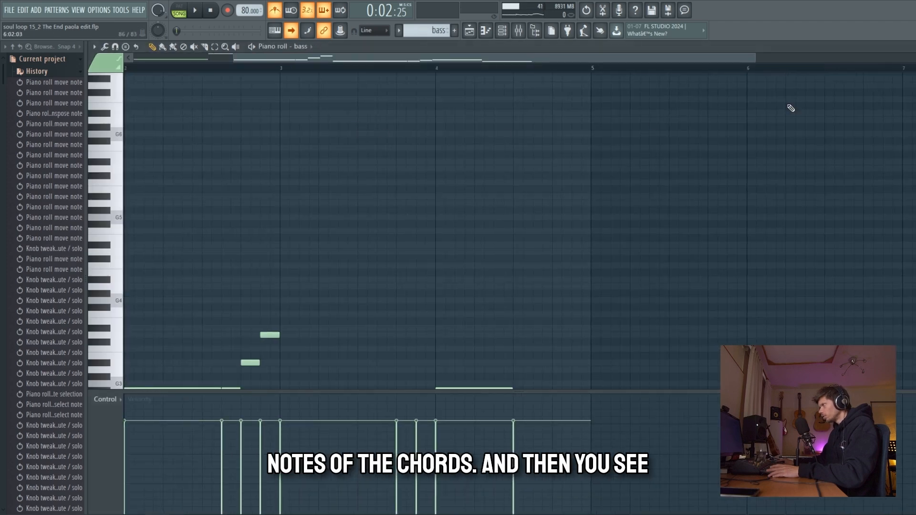
Highlight the octave jump and the short passing notes between the long root notes of the bass pattern.
drag(253, 166, 257, 207)
drag(387, 309, 434, 215)
drag(584, 337, 563, 283)
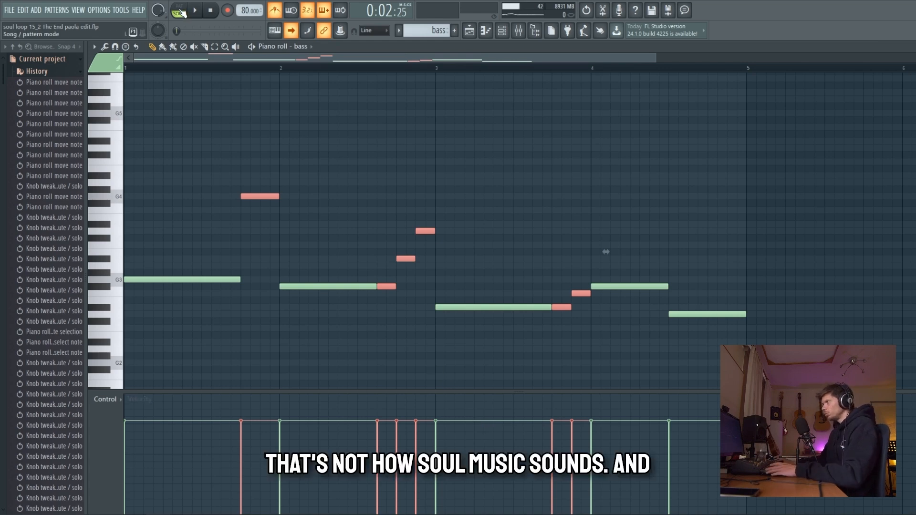
Play the song with only the bass and piano tracks audible, and turn off the metronome.
click(180, 13)
click(195, 10)
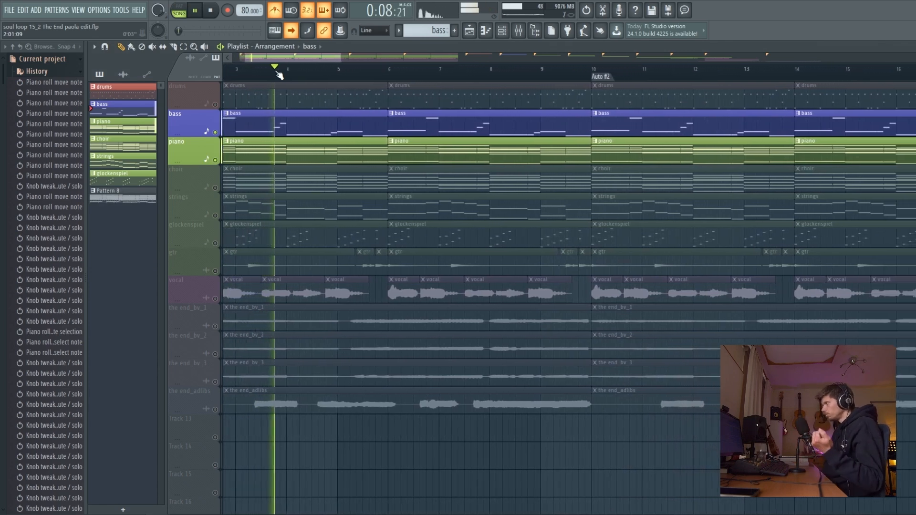
click(275, 11)
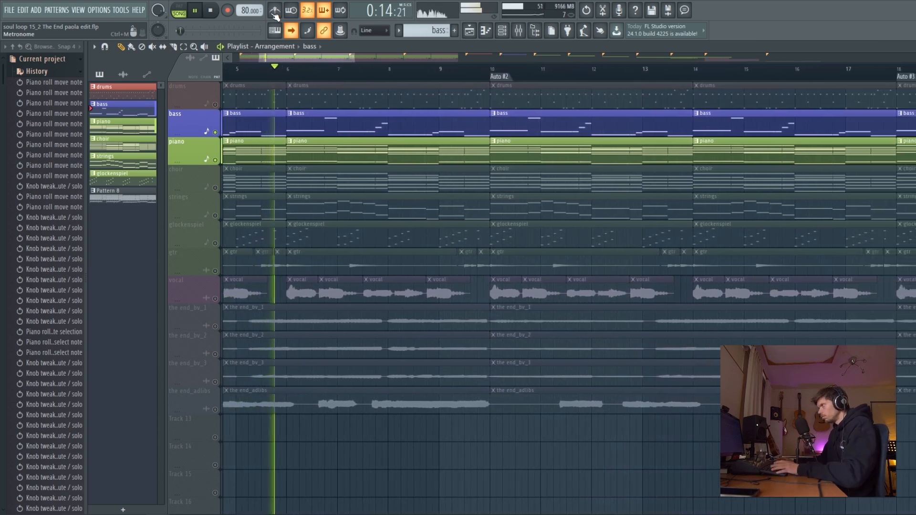
key(space)
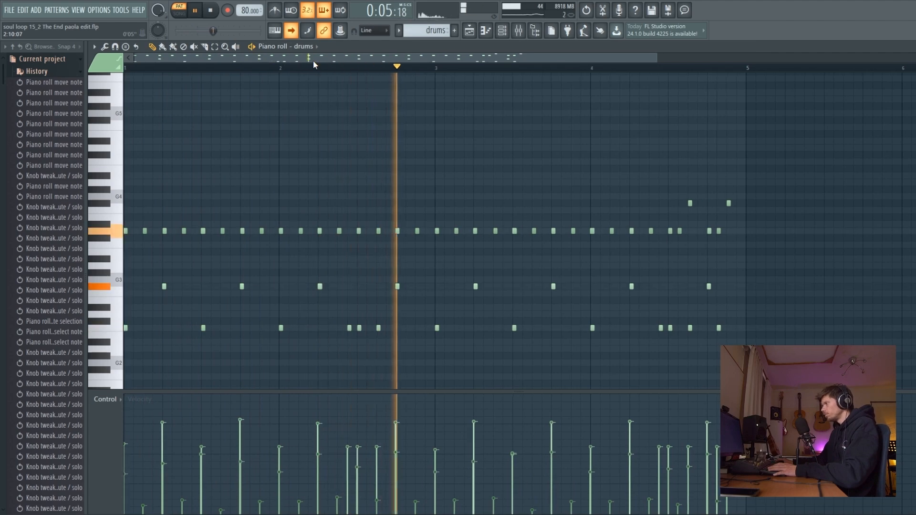
Stop the drums pattern and examine its snare, hi-hat, open hi-hat and kick rows by highlighting and auditioning the notes.
key(space)
drag(152, 272, 754, 296)
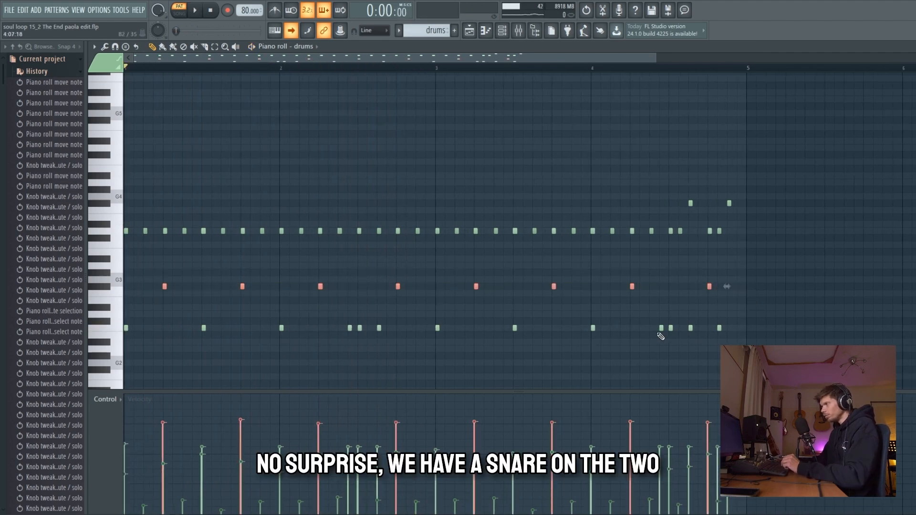
mouse_move(128, 248)
mouse_down()
mouse_move(131, 240)
mouse_move(649, 217)
mouse_move(777, 217)
mouse_move(780, 229)
mouse_up()
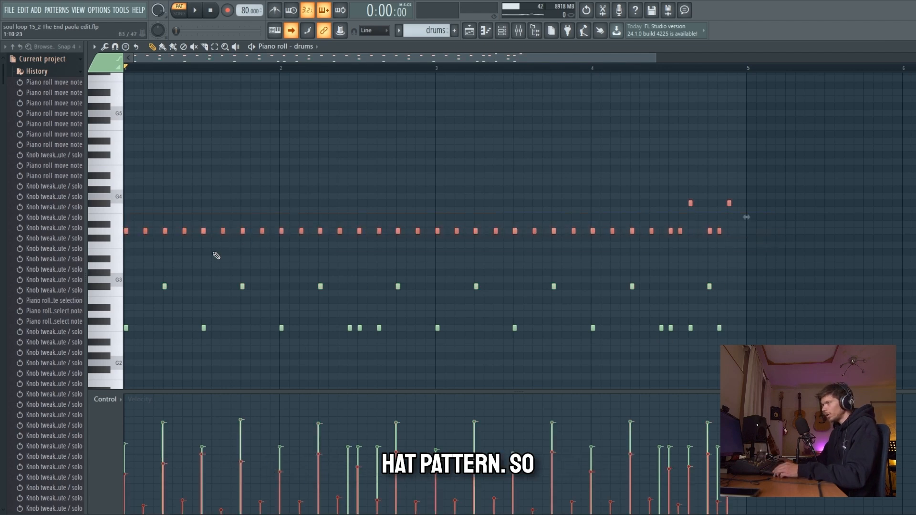
click(119, 233)
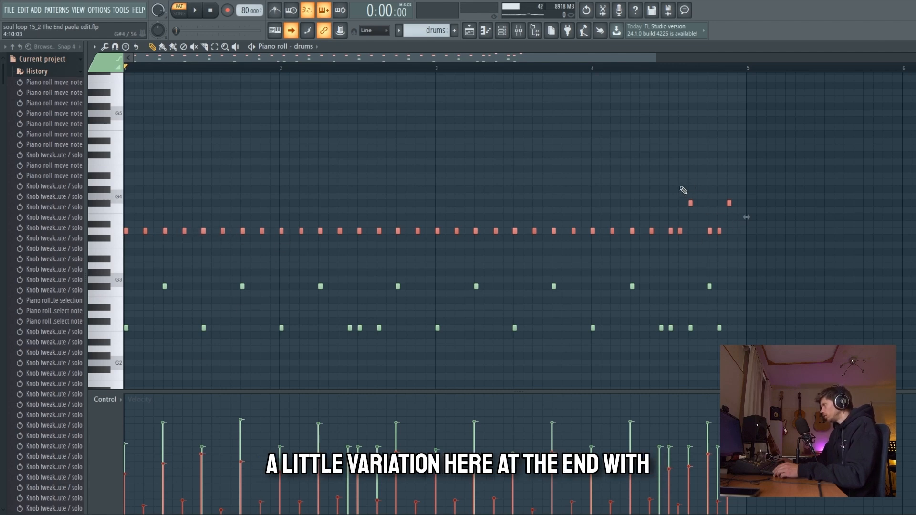
drag(680, 180, 747, 256)
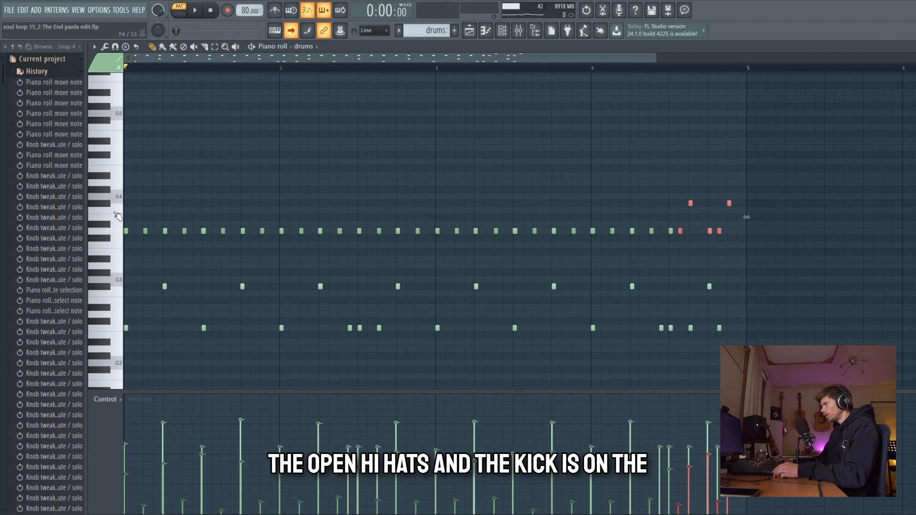
click(113, 332)
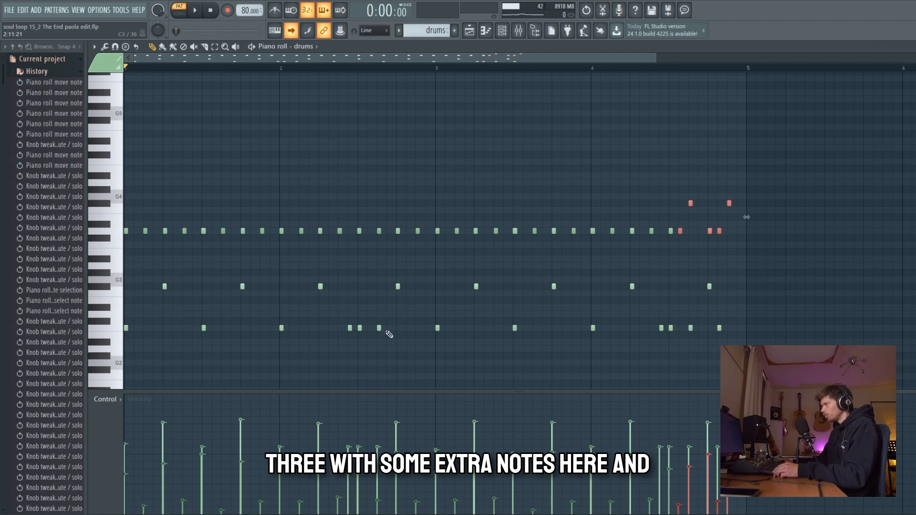
Return to the playlist, unmute the choir, strings, glockenspiel and drums tracks, and switch playback to song mode.
key(F5)
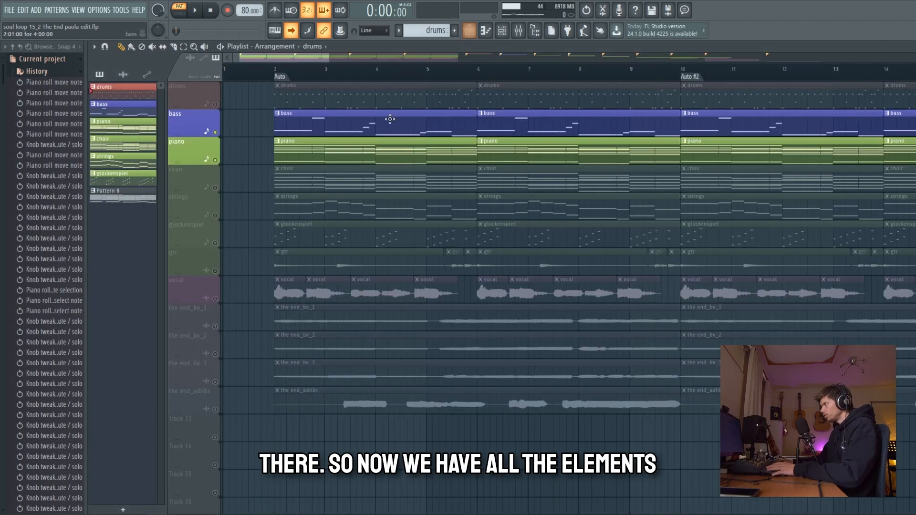
click(215, 188)
click(215, 216)
click(215, 243)
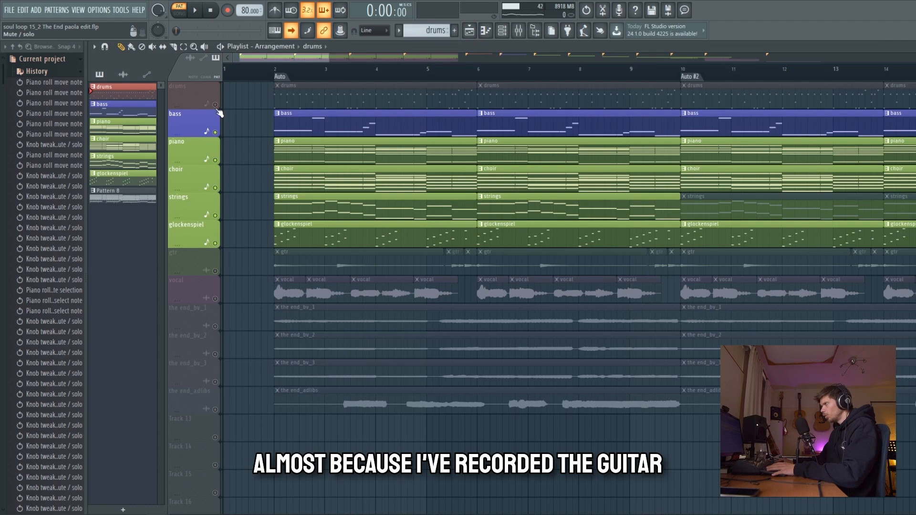
click(215, 104)
key(l)
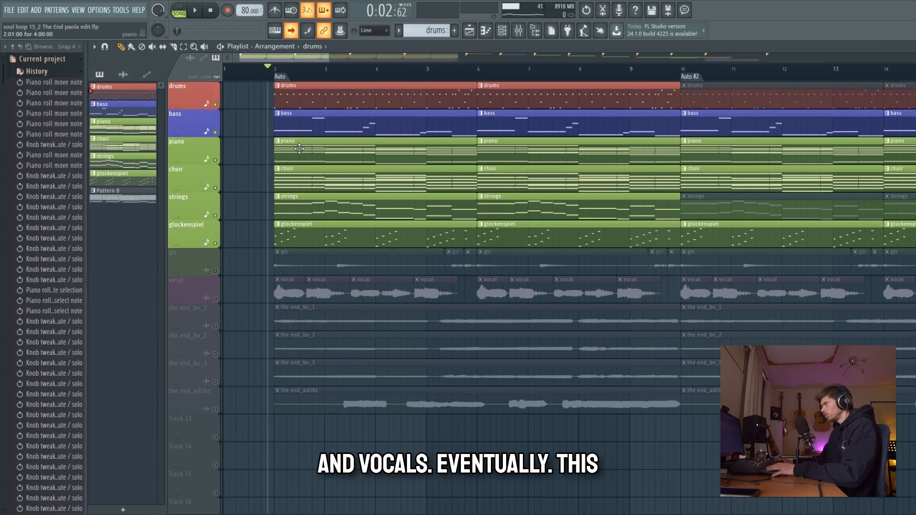
Solo the gtr track and play the guitar recording from just before bar 2.
right_click(215, 271)
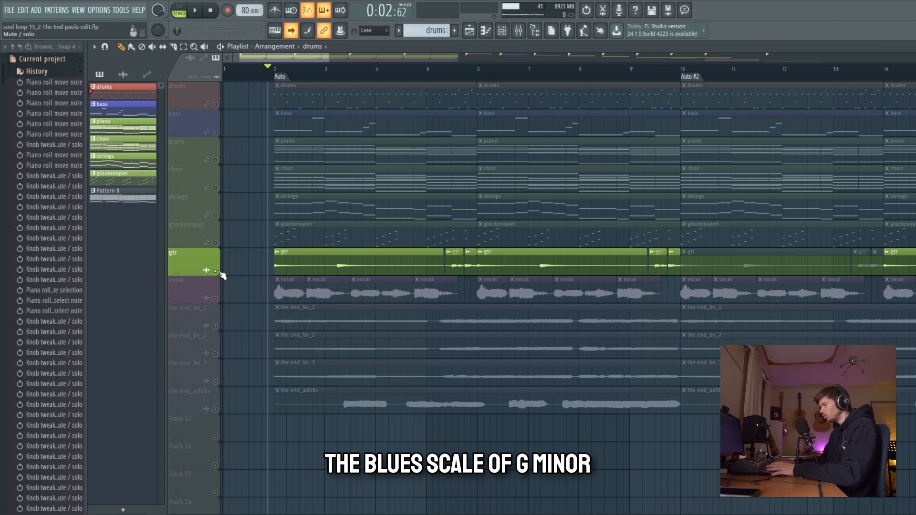
key(space)
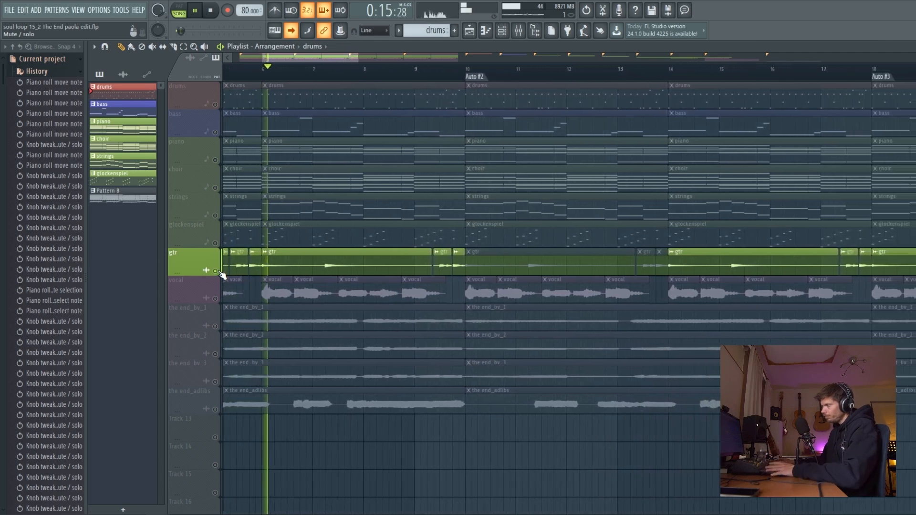
key(space)
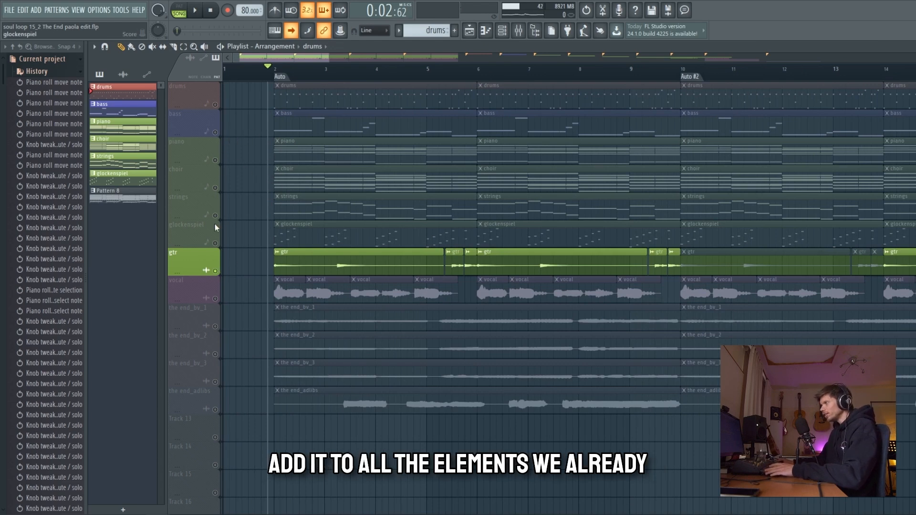
Unmute every track from glockenspiel up to drums alongside the guitar and play the combined arrangement.
drag(217, 246, 215, 104)
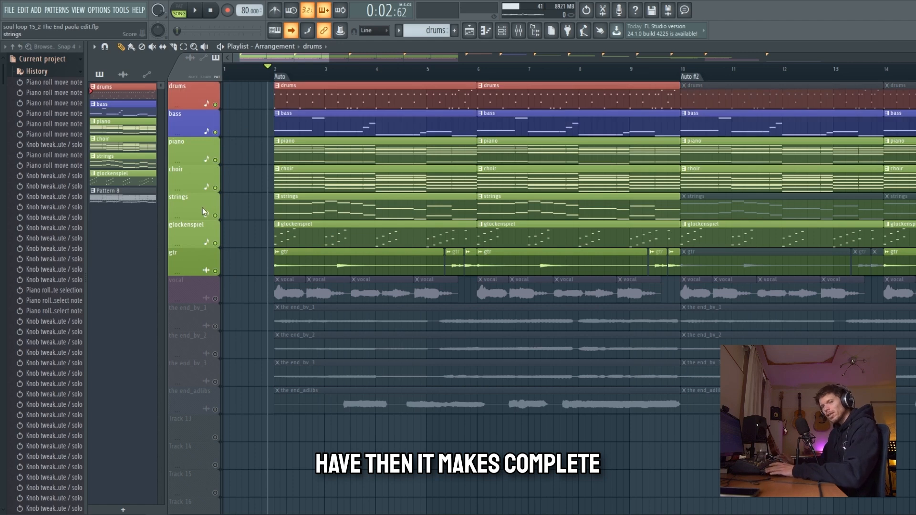
key(space)
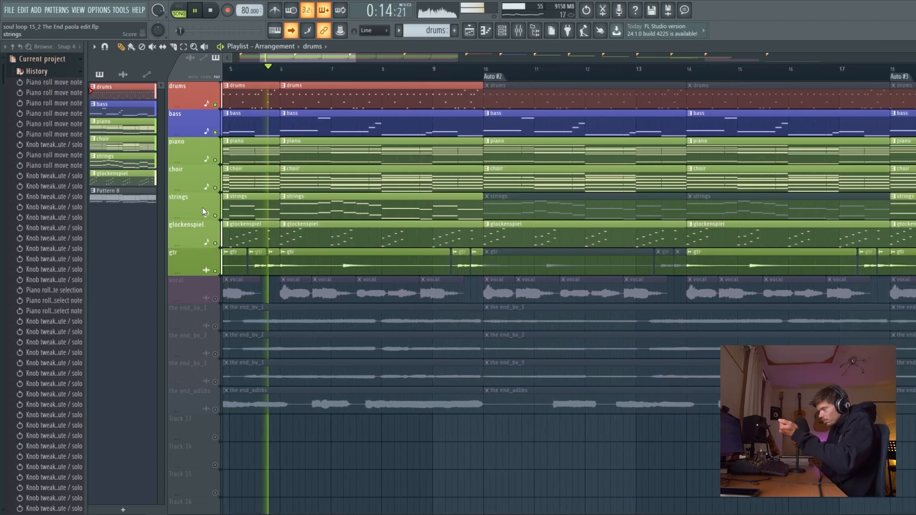
Stop playback and unmute all tracks, including the vocal, the three background vocals and the adlibs.
key(space)
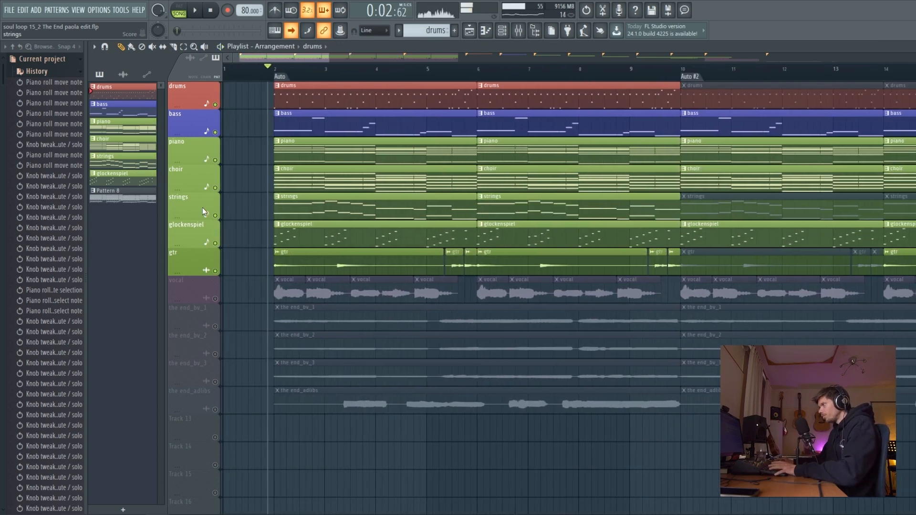
right_click(215, 272)
right_click(215, 272)
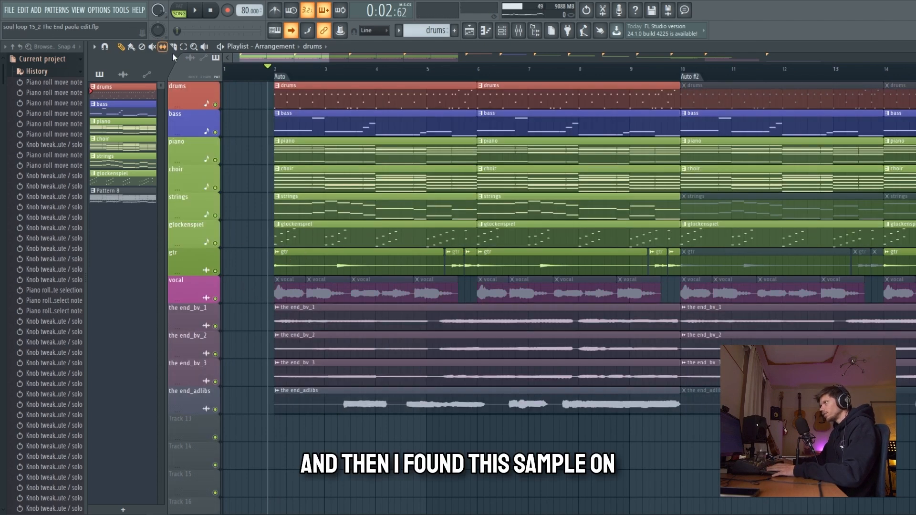
drag(259, 334, 229, 320)
right_click(244, 320)
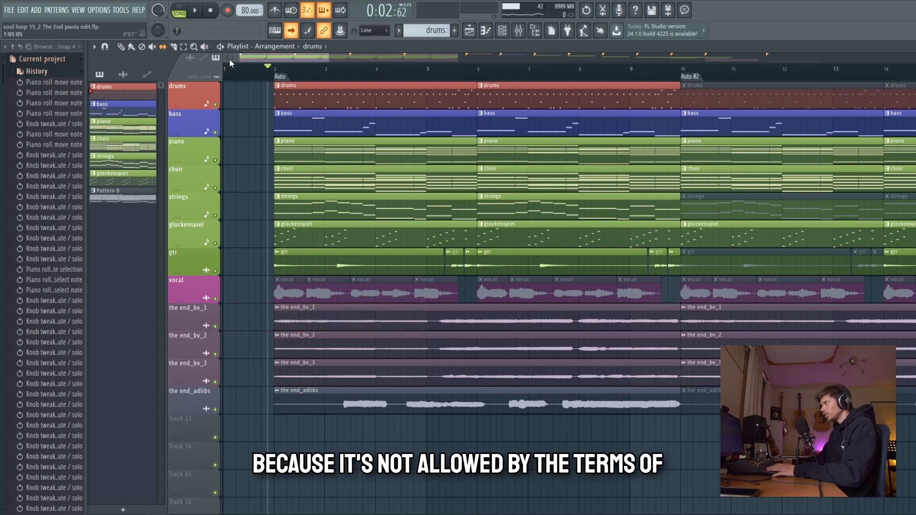
Mute the first section's background-vocal and adlib clips, unmute its vocal clips, and play it with the vocal sample.
click(153, 47)
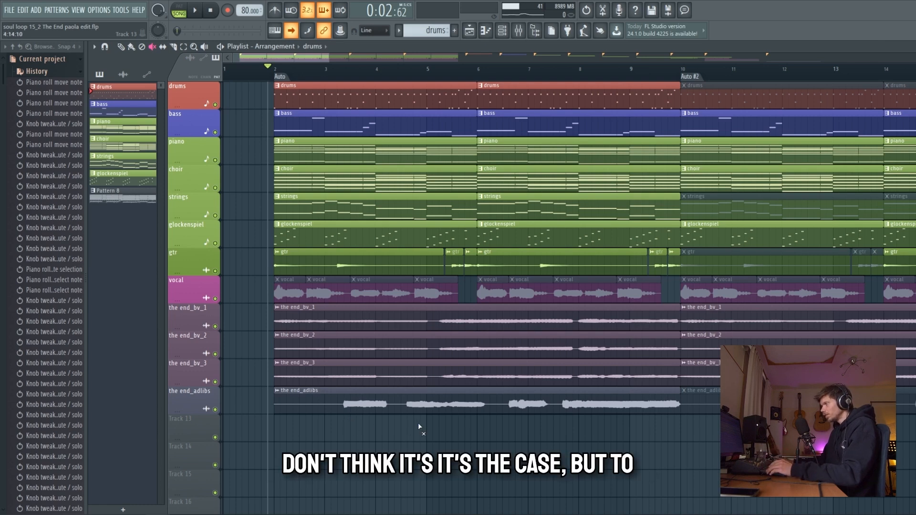
drag(416, 426, 411, 315)
drag(255, 291, 654, 292)
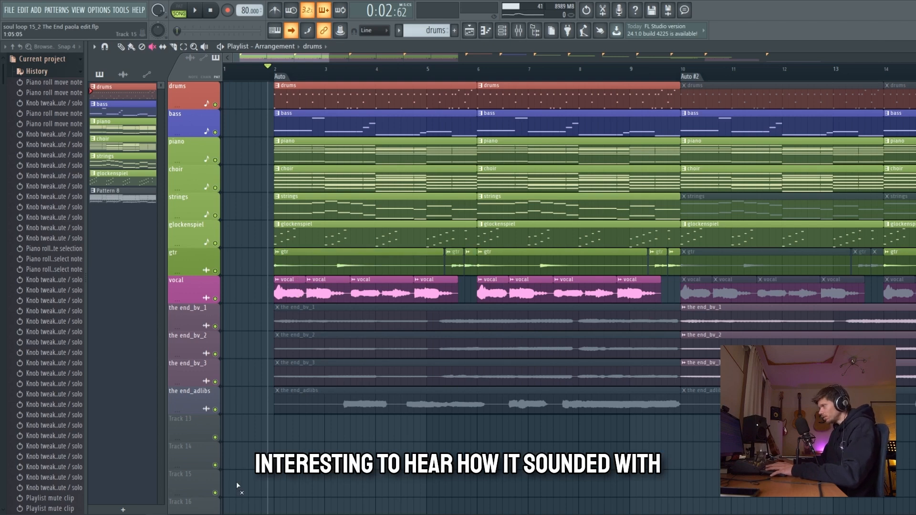
key(space)
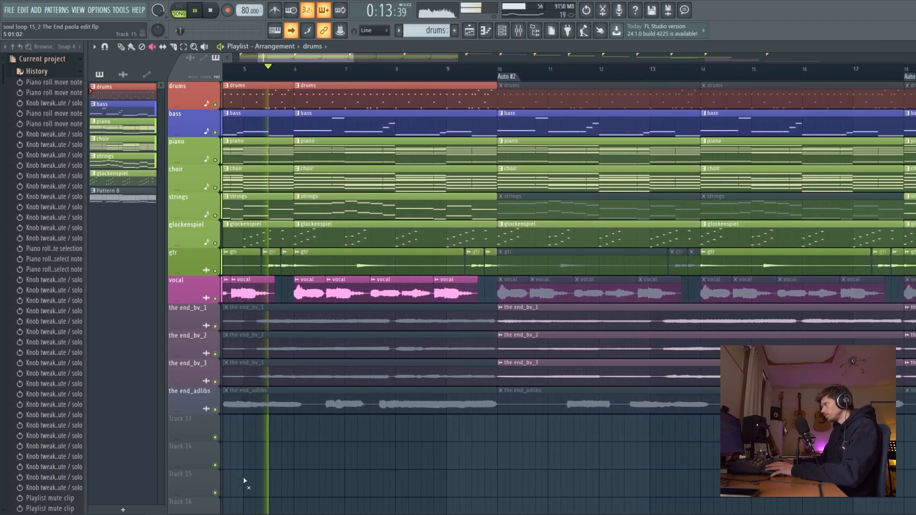
Stop playback, mute the first section's vocal clips again and unmute its background-vocal and adlib clips.
key(space)
drag(281, 292, 587, 295)
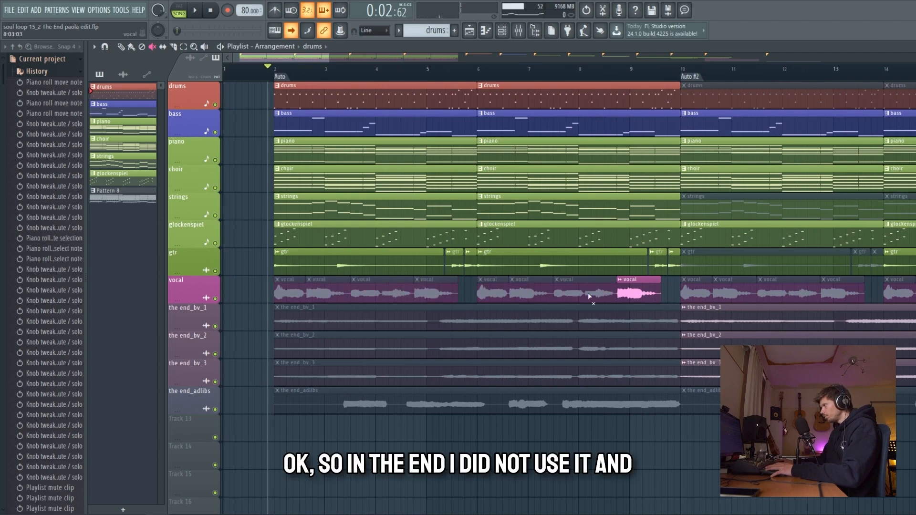
mouse_move(259, 325)
mouse_down()
mouse_move(296, 330)
mouse_move(343, 355)
mouse_move(378, 408)
mouse_up()
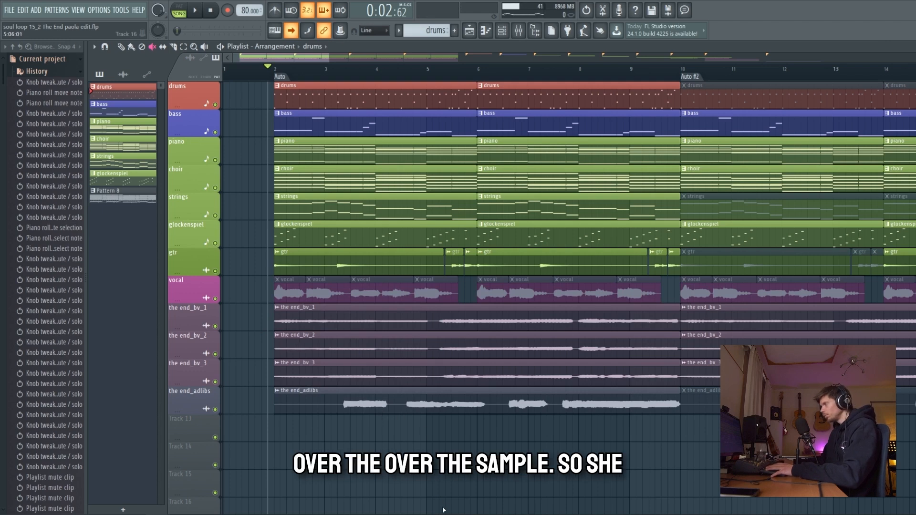
Solo the end_bv_1 track, enable end_bv_2 and end_bv_3 alongside it, and play the three background vocals.
right_click(215, 326)
click(216, 354)
click(215, 381)
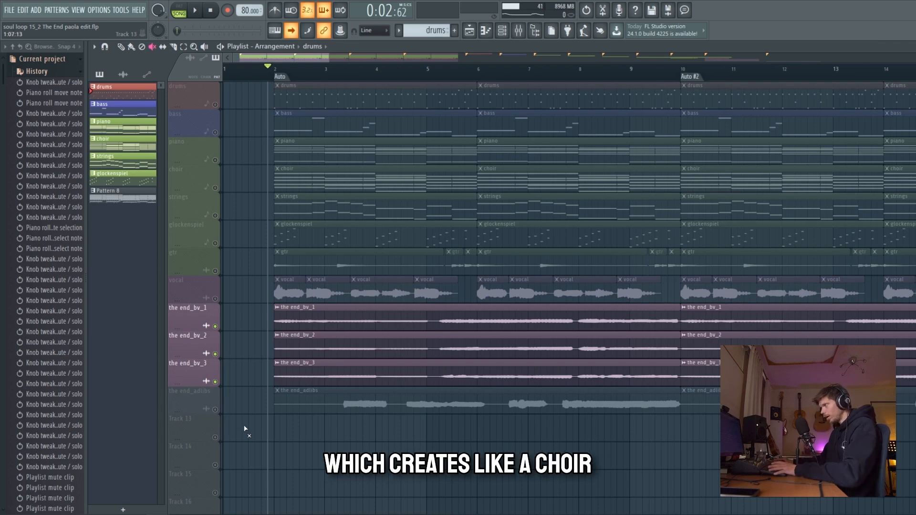
key(space)
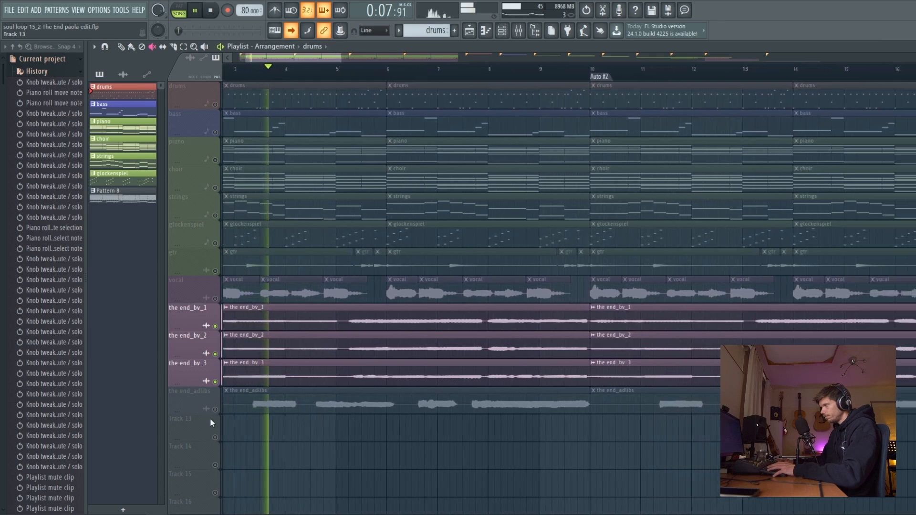
Add the adlibs track to the background vocals and audition the vocal layers together from just before bar 2.
key(space)
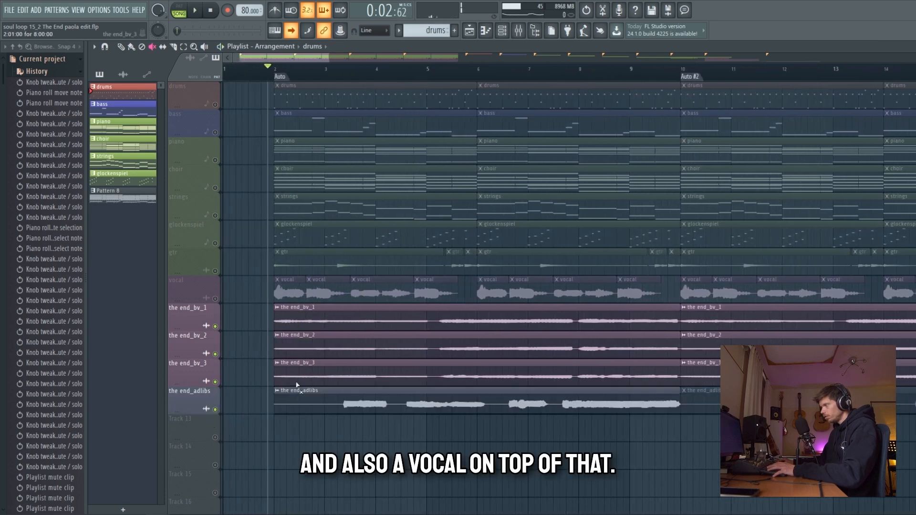
key(space)
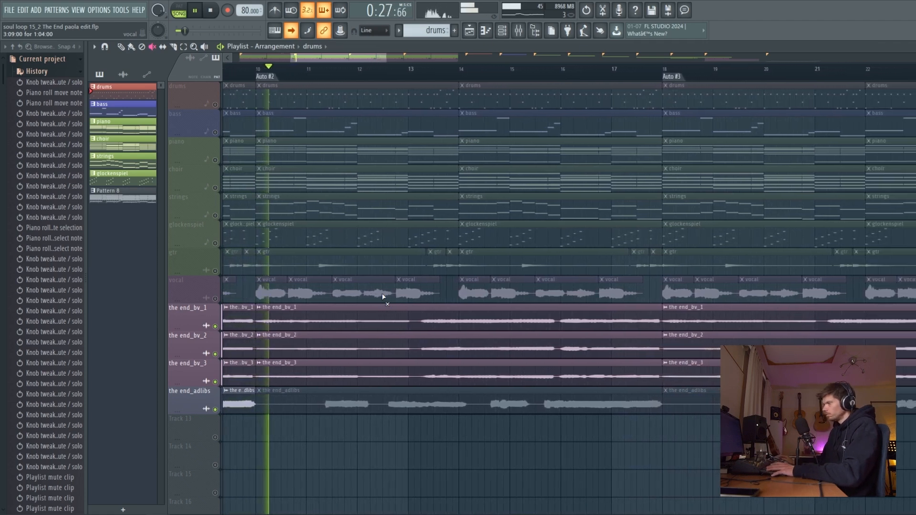
key(space)
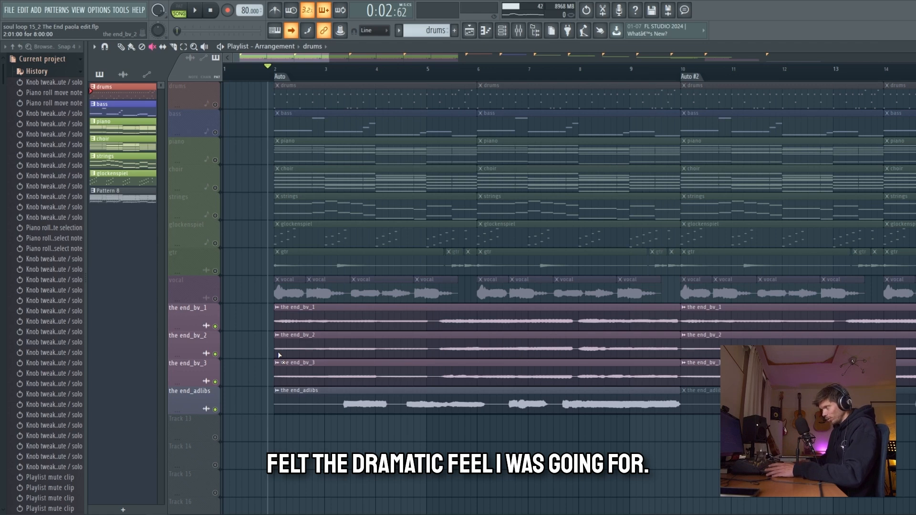
Unmute all tracks and audition the final sample from just before bar 2.
right_click(215, 132)
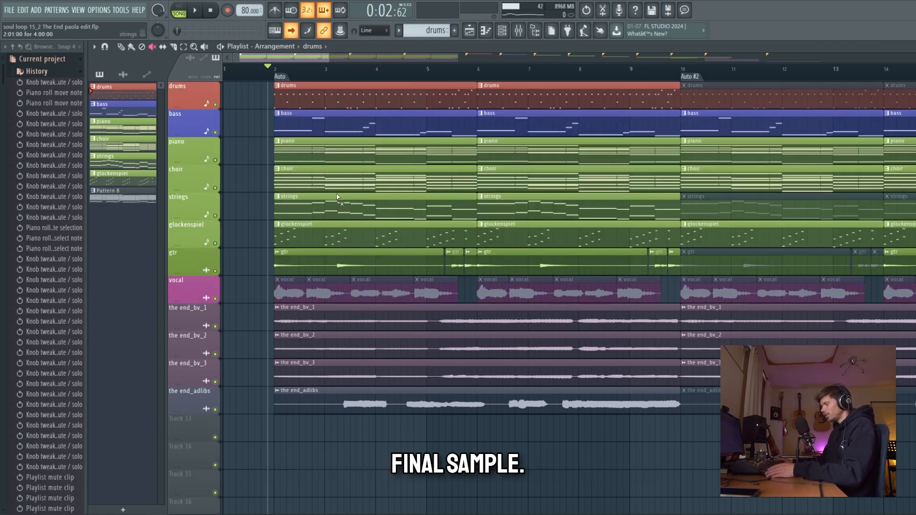
key(space)
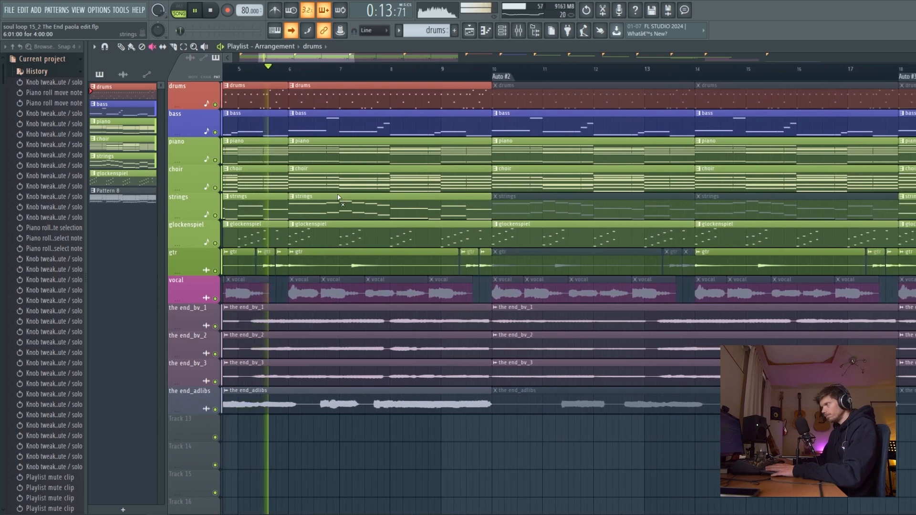
key(space)
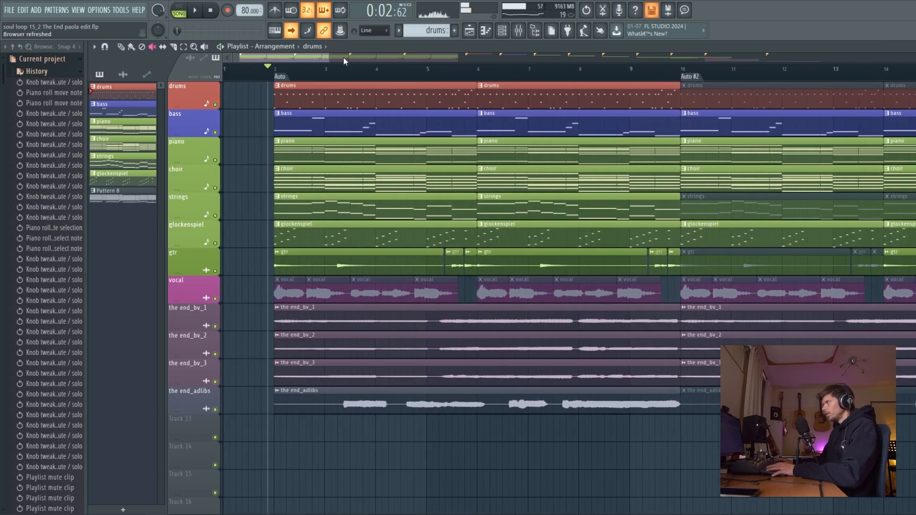
Bring the whole arrangement into view and audition the stripped-down verse section starting at the Auto #2 marker.
drag(329, 59, 488, 57)
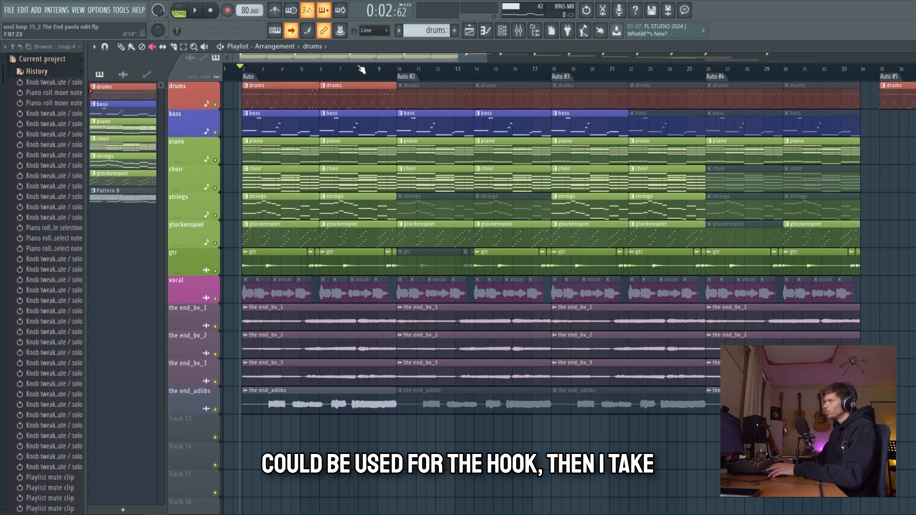
click(397, 71)
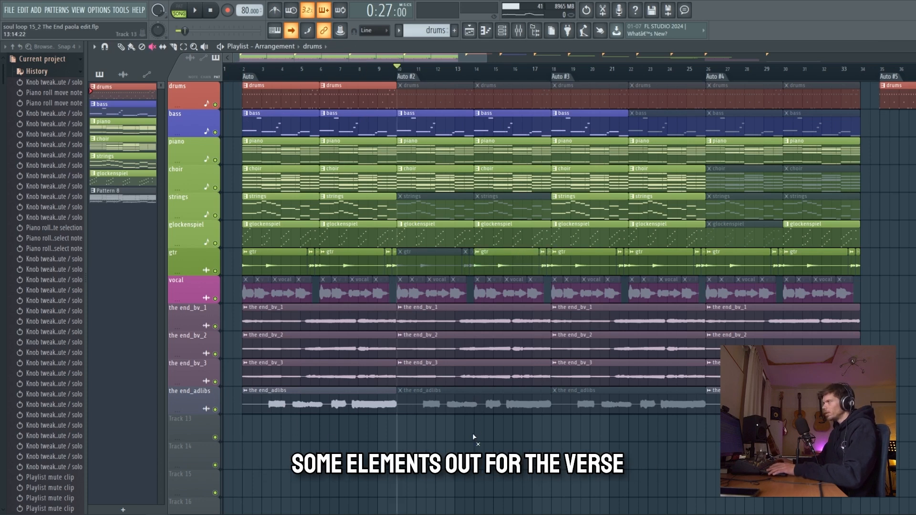
key(space)
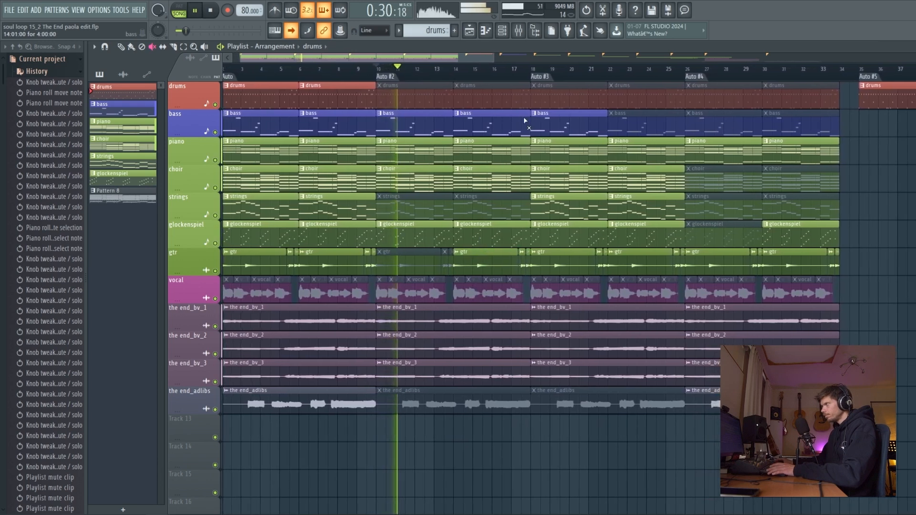
key(space)
Audition the section starting at the Auto #3 marker at bar 18.
click(541, 79)
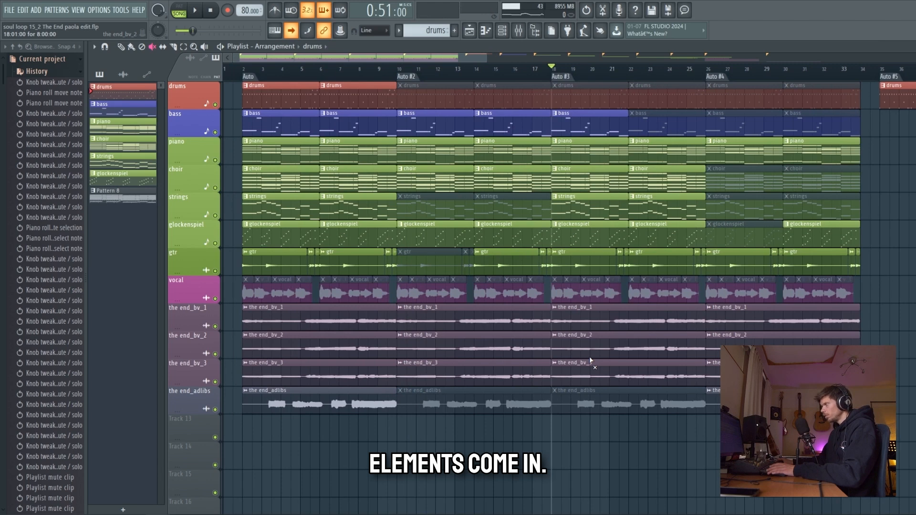
key(space)
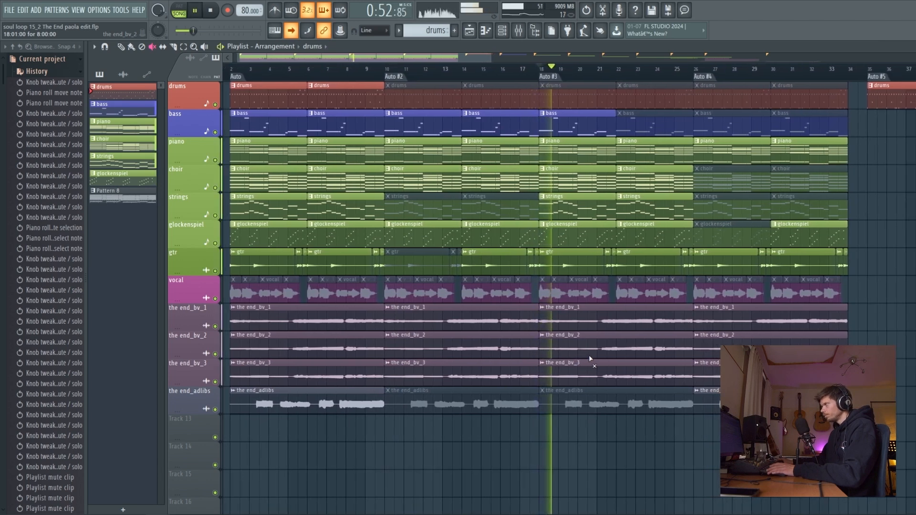
key(space)
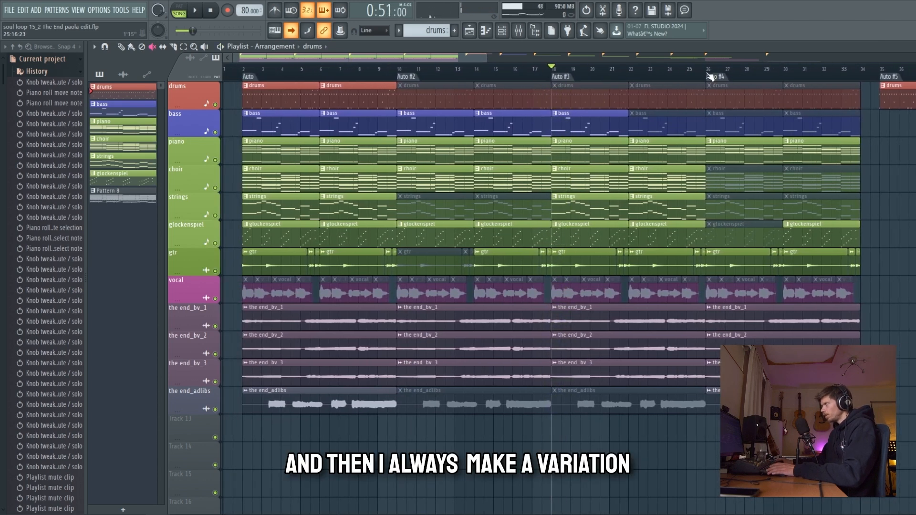
Audition the variation starting at the Auto #4 marker, and look over the separated single-track stems placed after the arrangement.
click(710, 76)
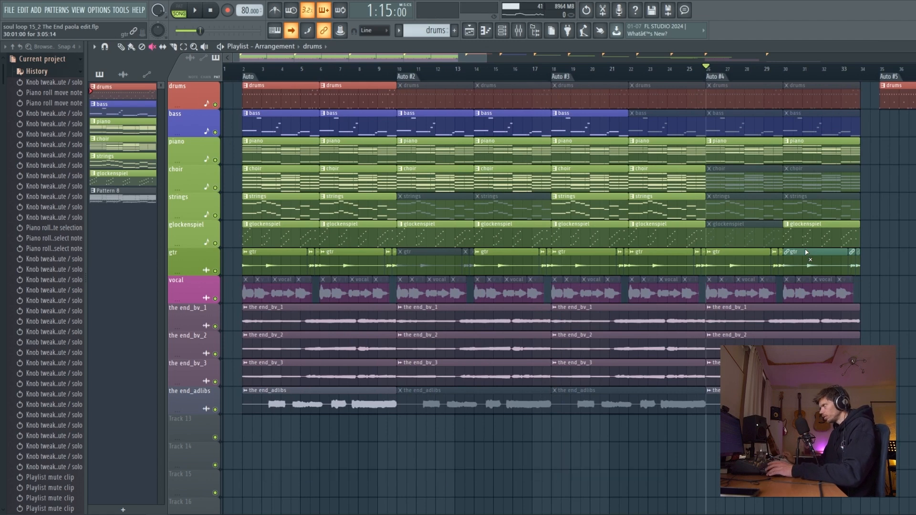
key(space)
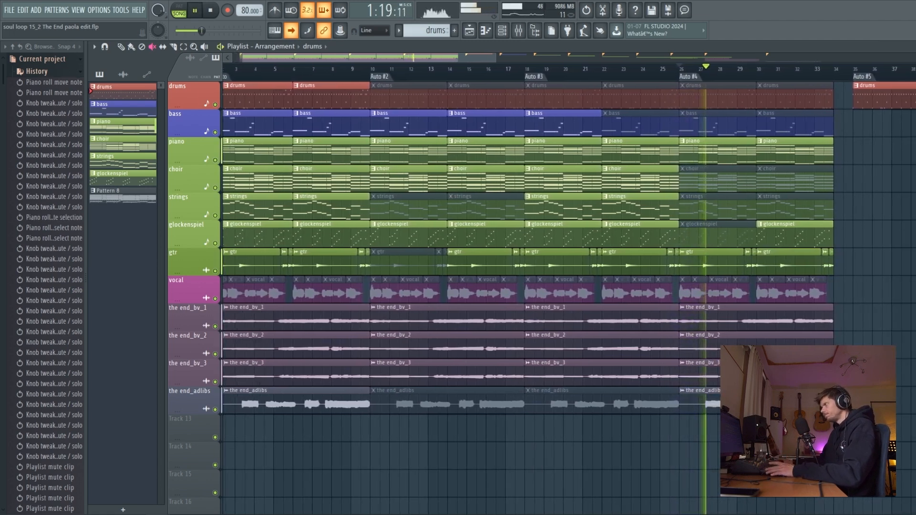
key(space)
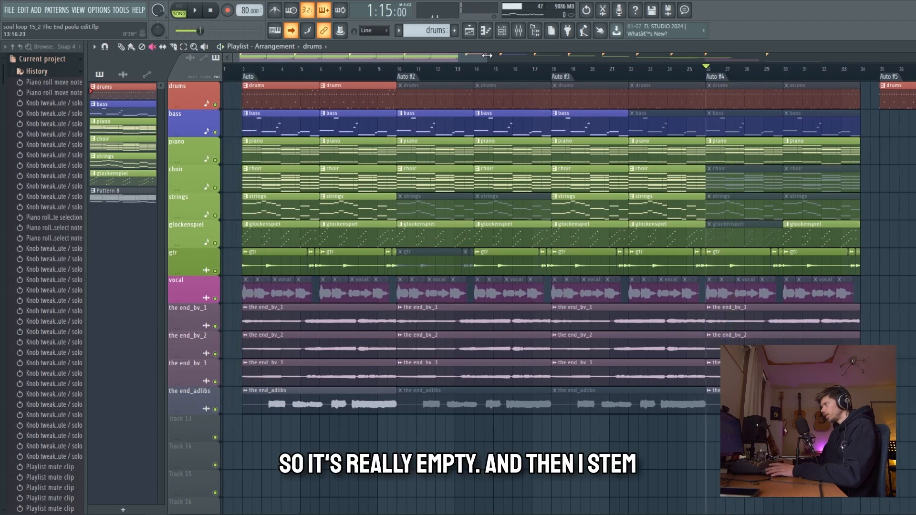
drag(487, 55, 466, 155)
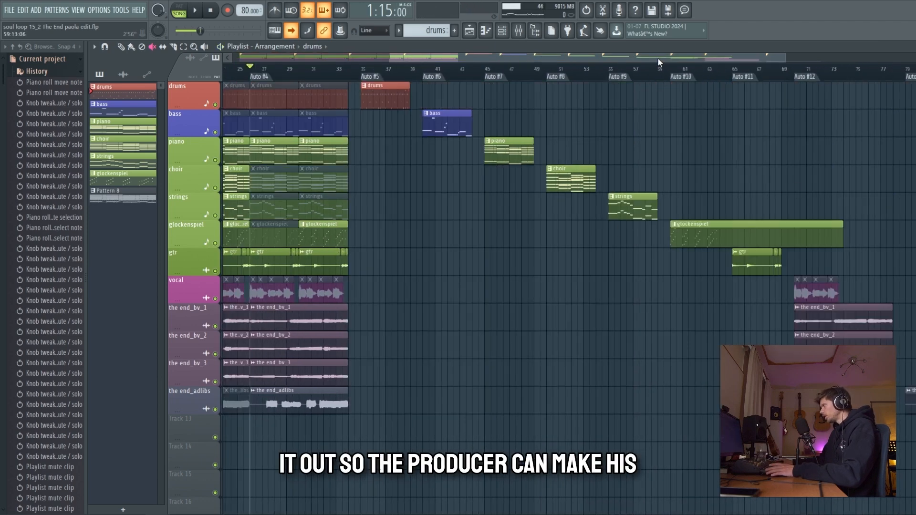
drag(658, 57, 428, 53)
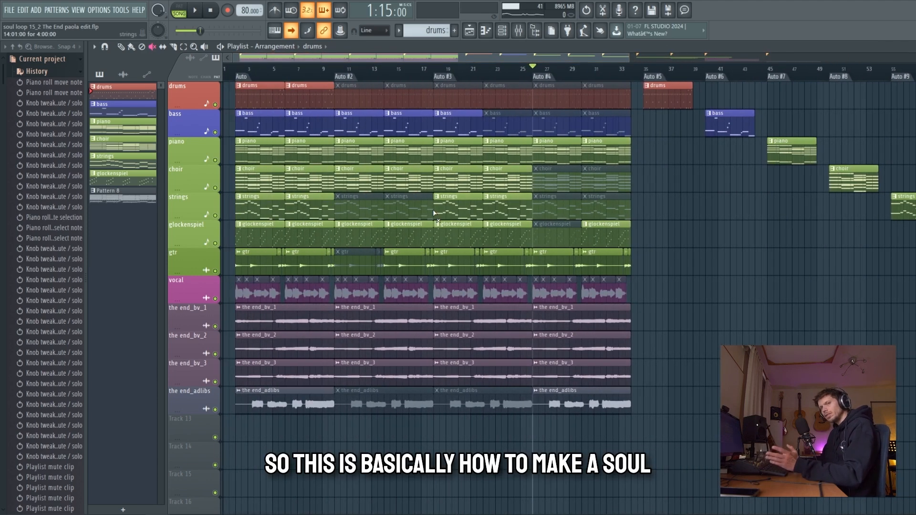